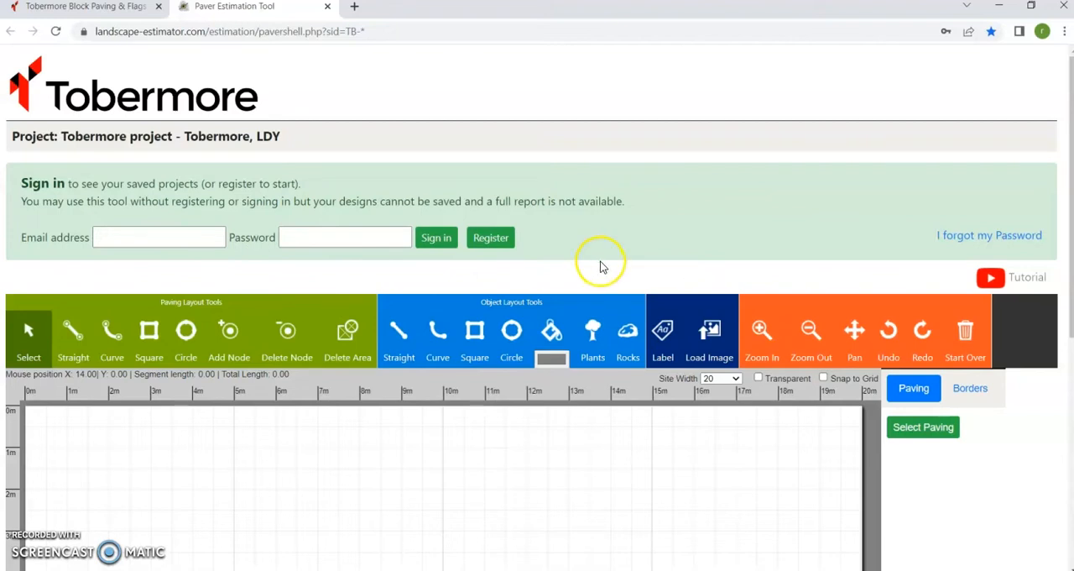
Sign in to the estimator with the saved email address and account password.
scroll(652, 254, "down", 2)
scroll(654, 256, "up", 1)
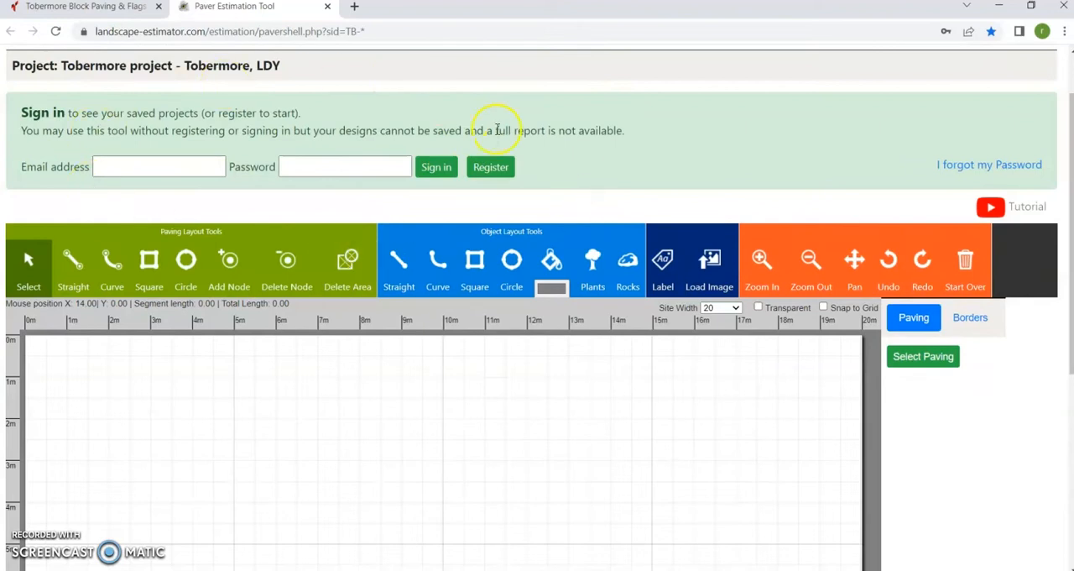
left_click(139, 168)
left_click(184, 200)
left_click(434, 167)
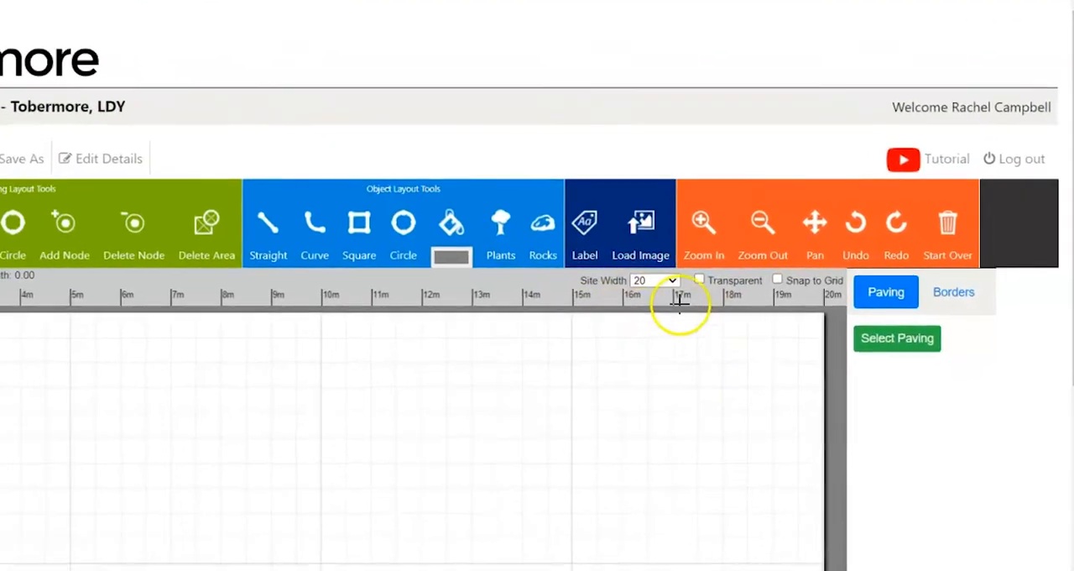
Try site widths of 50 and 10, and return the site width to 20.
left_click(670, 280)
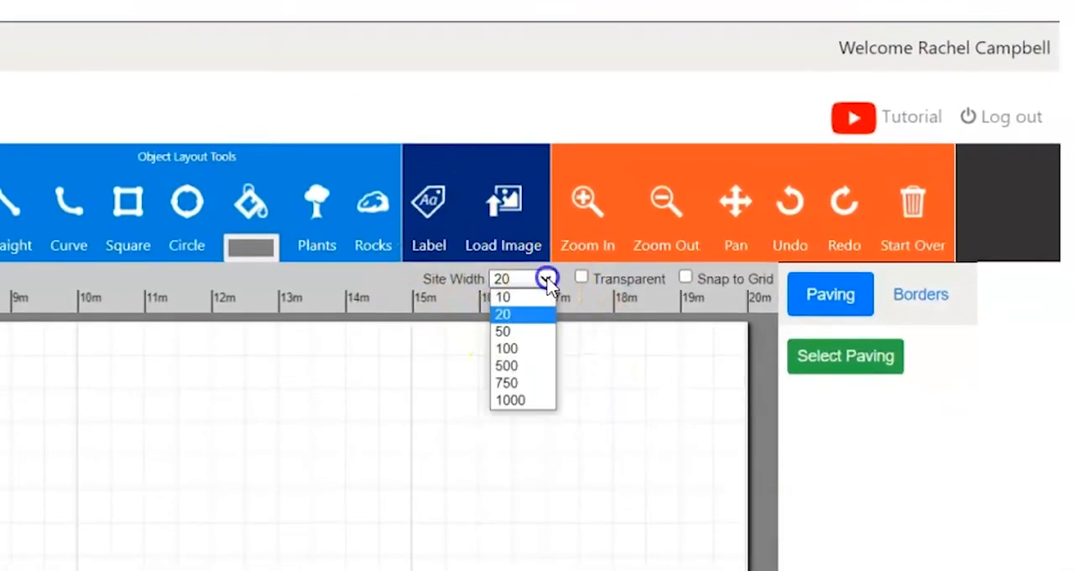
left_click(521, 332)
left_click(546, 280)
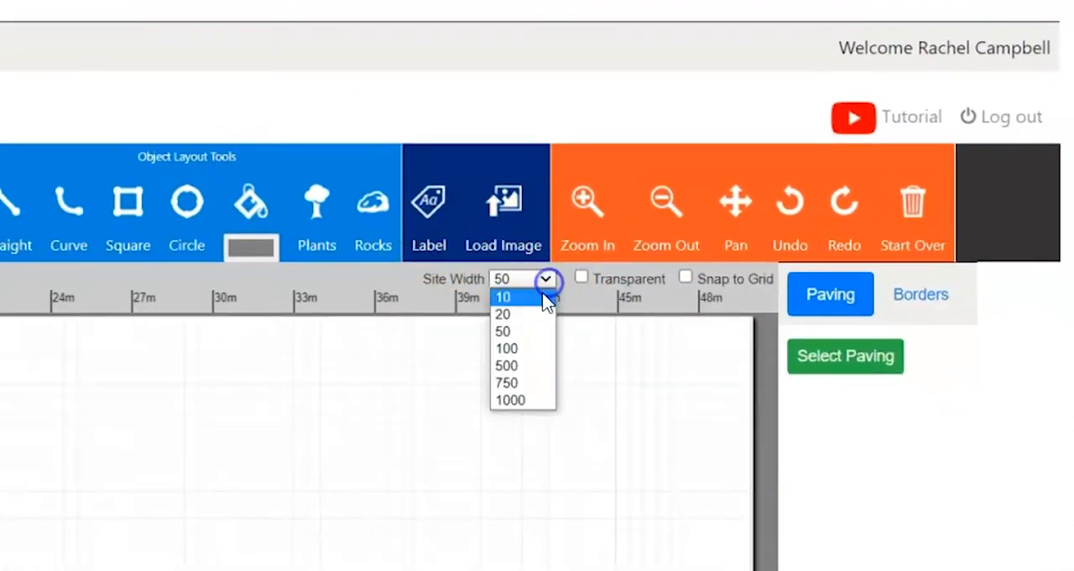
left_click(535, 299)
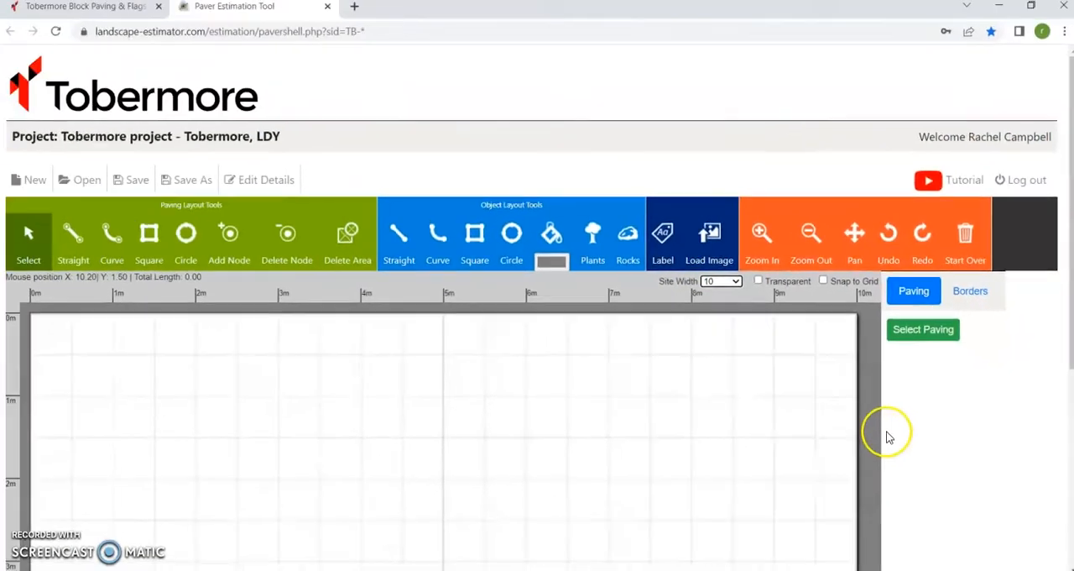
left_click(732, 282)
left_click(727, 307)
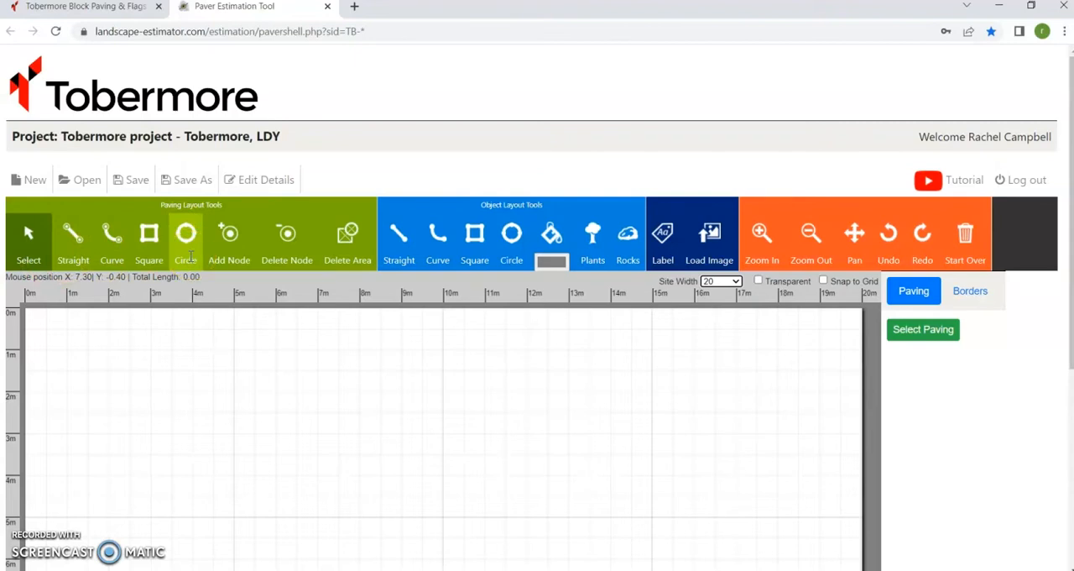
Draw a closed four-sided paving area with straight segments, about 6.4 m wide and 2.5 m deep.
left_click(73, 239)
scroll(202, 323, "down", 1)
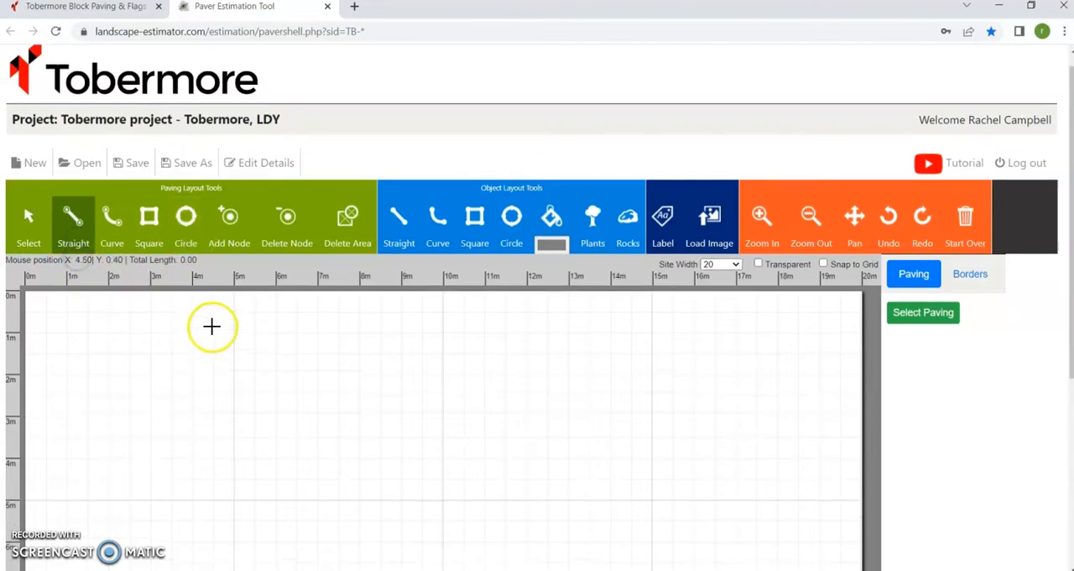
left_click(172, 298)
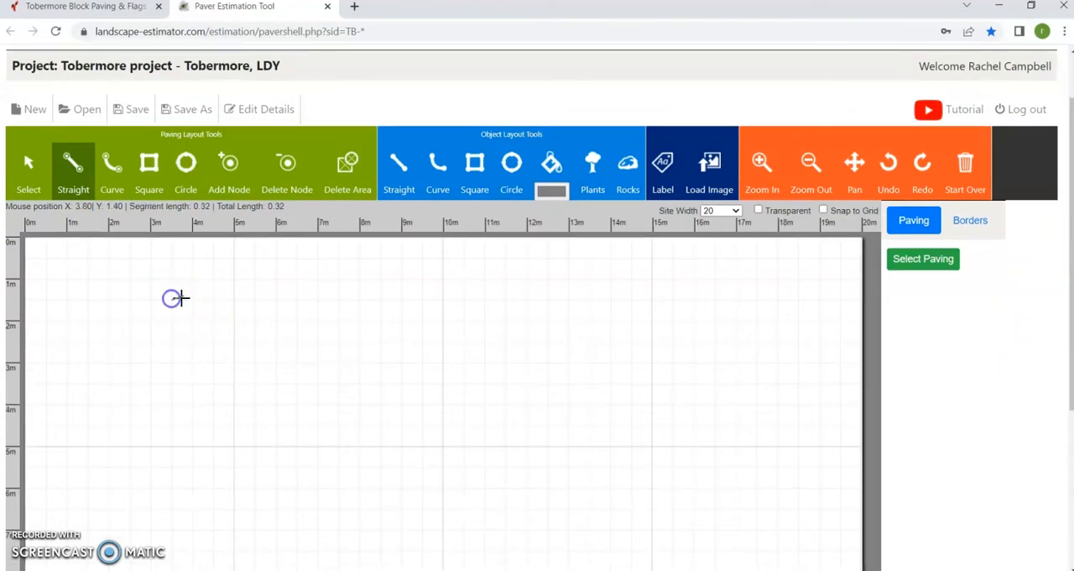
left_click(439, 300)
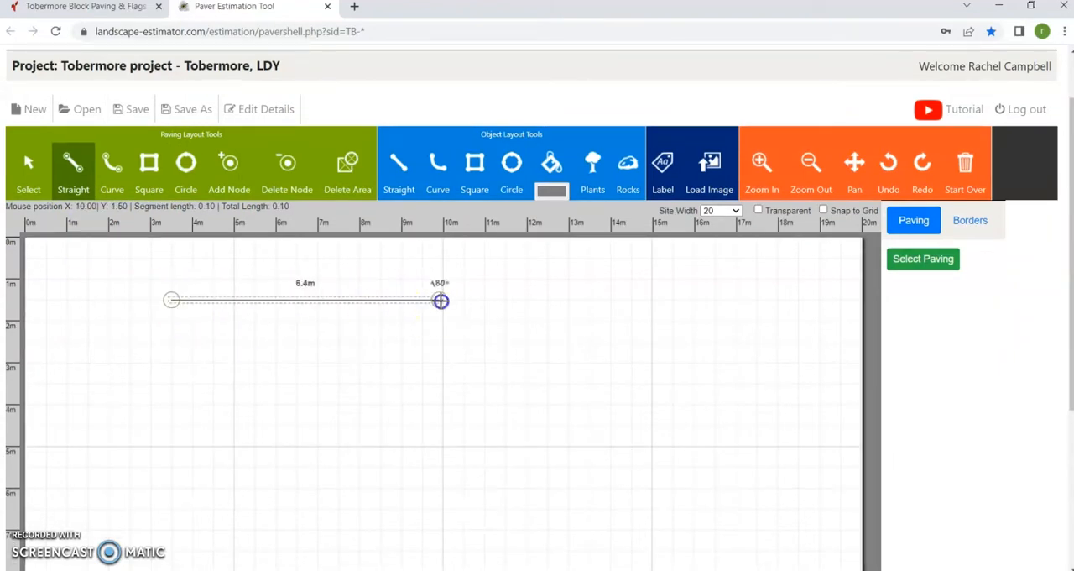
left_click(439, 404)
left_click(167, 405)
left_click(171, 300)
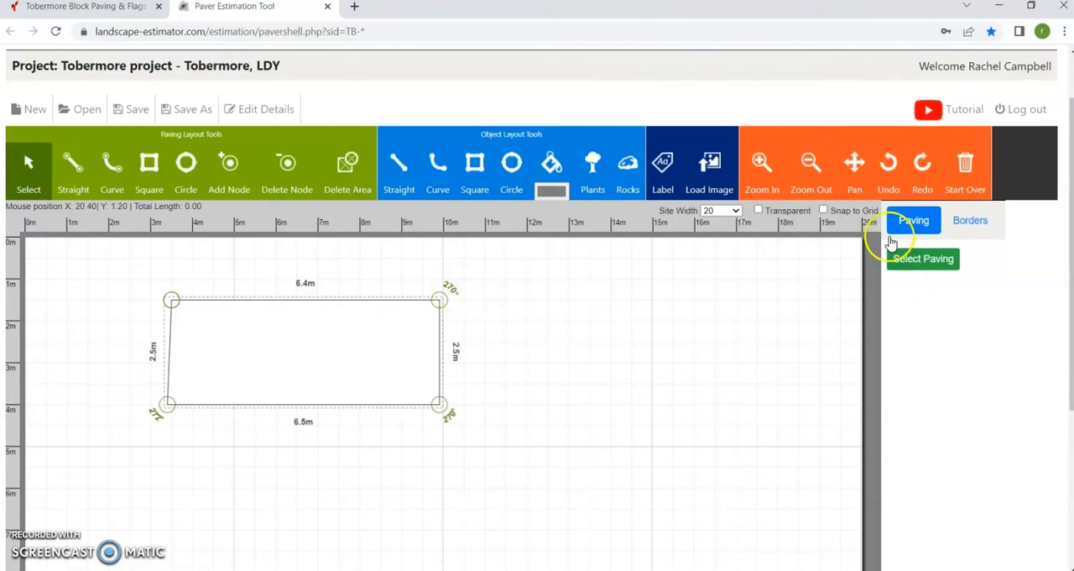
Fill the paving area with Riven Flags 450 x 450 x 50mm in Buff.
left_click(915, 258)
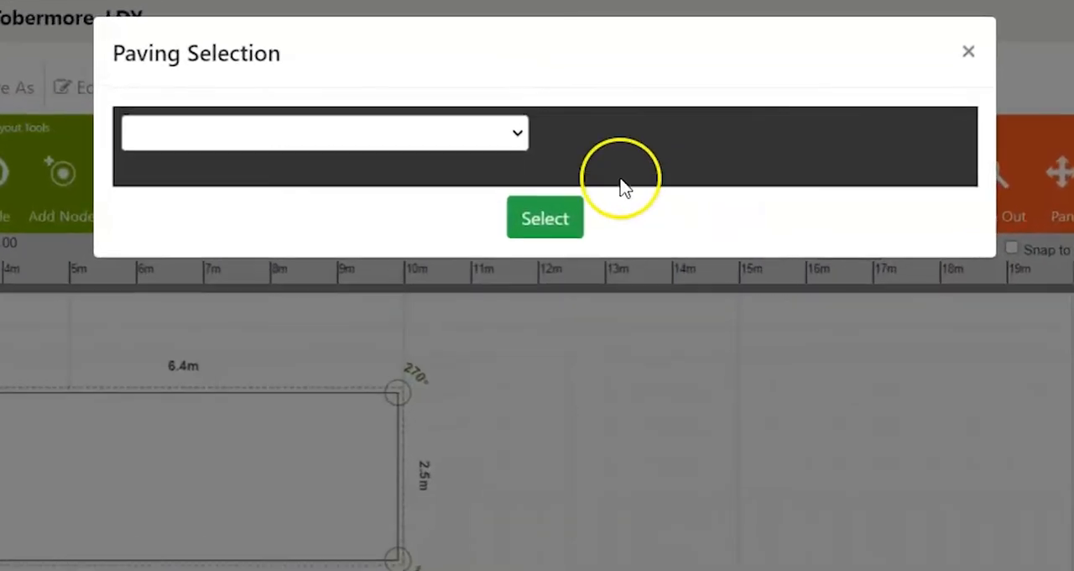
left_click(514, 136)
scroll(345, 347, "down", 10)
scroll(293, 412, "down", 3)
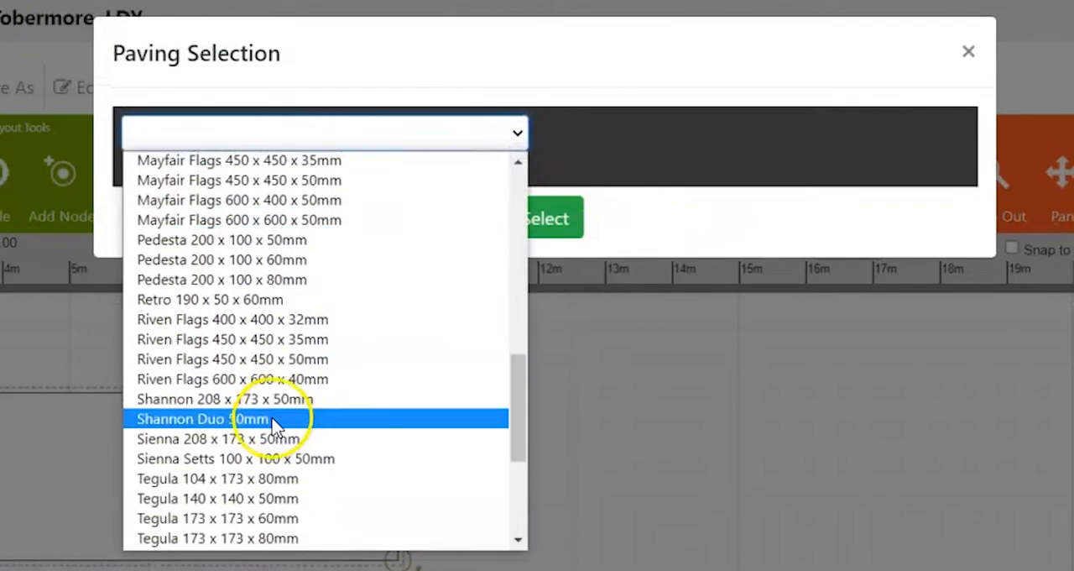
left_click(194, 361)
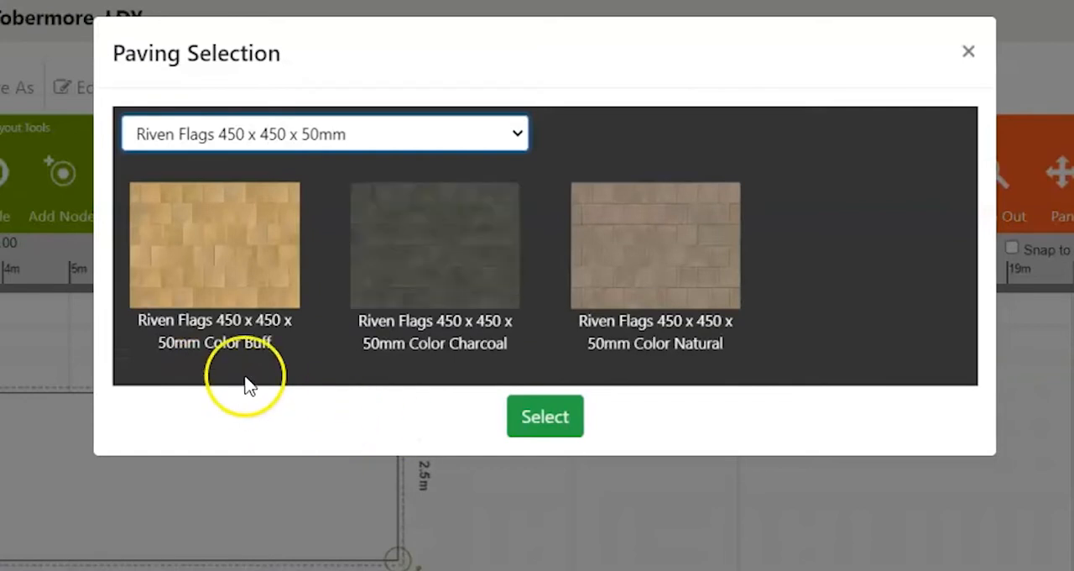
left_click(241, 304)
left_click(544, 416)
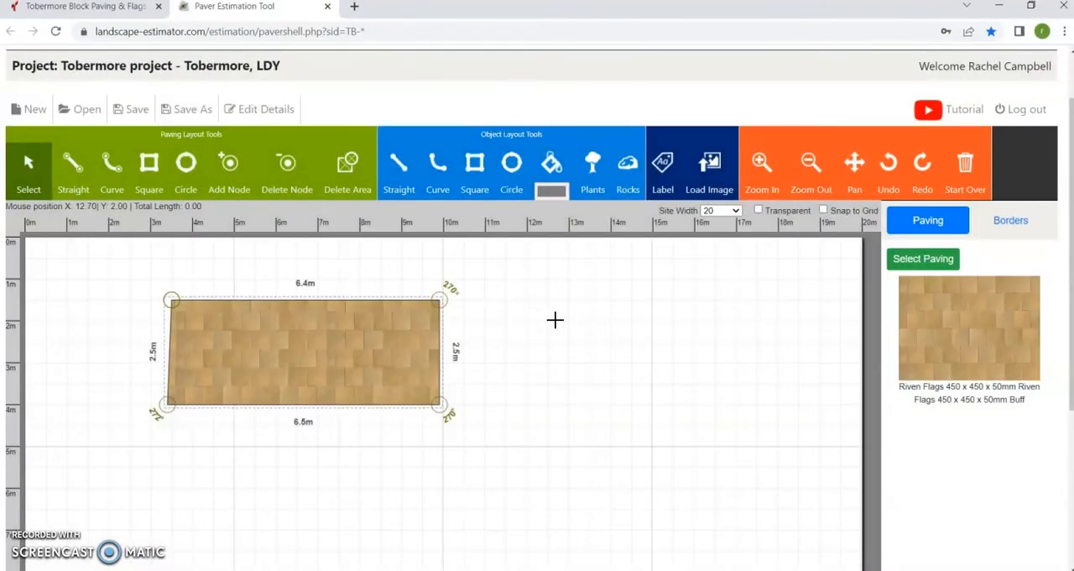
Add a Sailor border of Pedesta 200 x 100 x 50mm in Charcoal around the paving area.
left_click(997, 220)
left_click(913, 262)
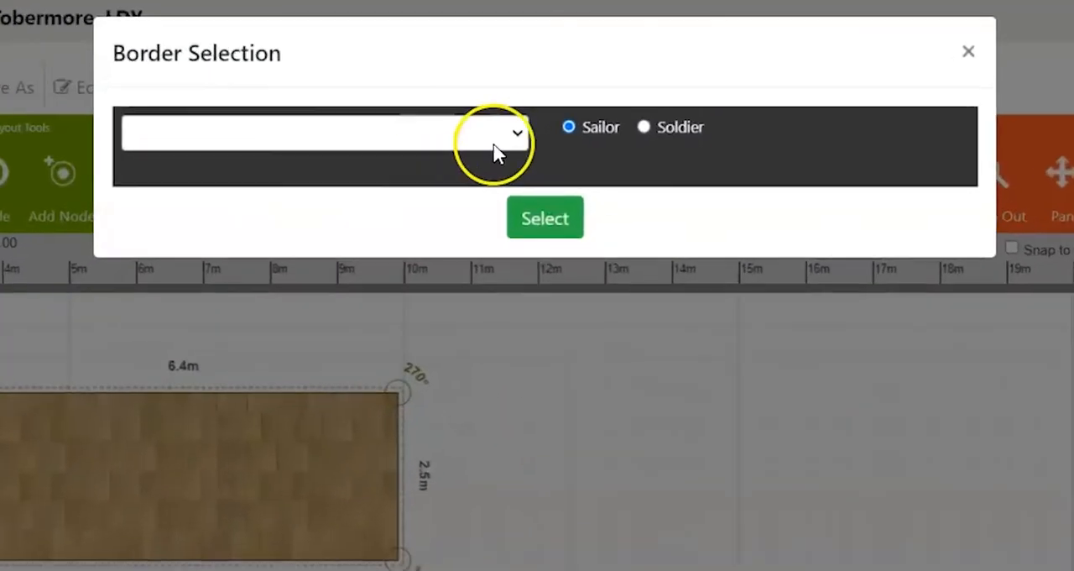
left_click(505, 138)
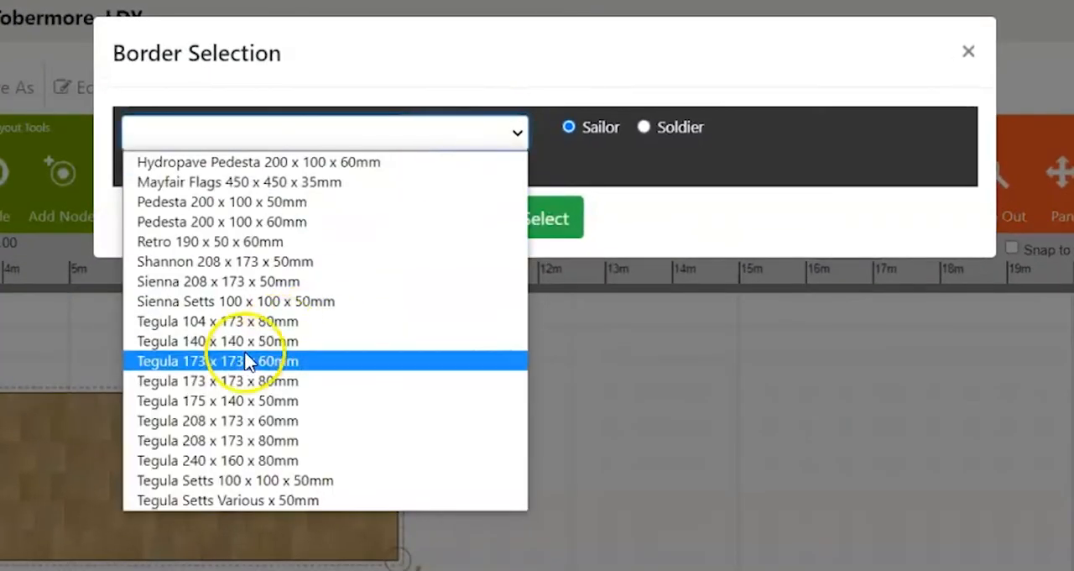
left_click(212, 206)
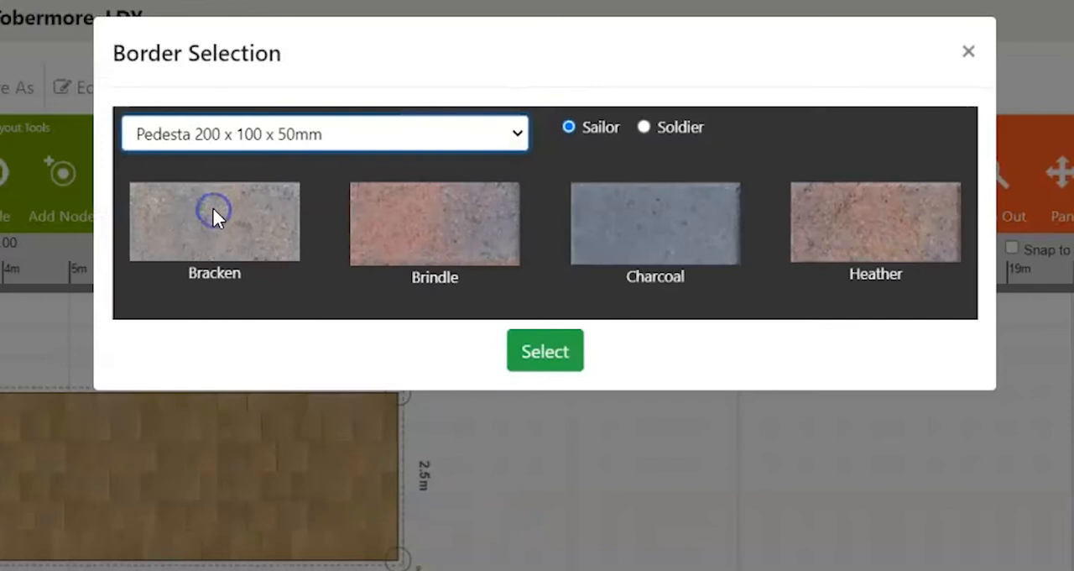
left_click(849, 238)
left_click(676, 233)
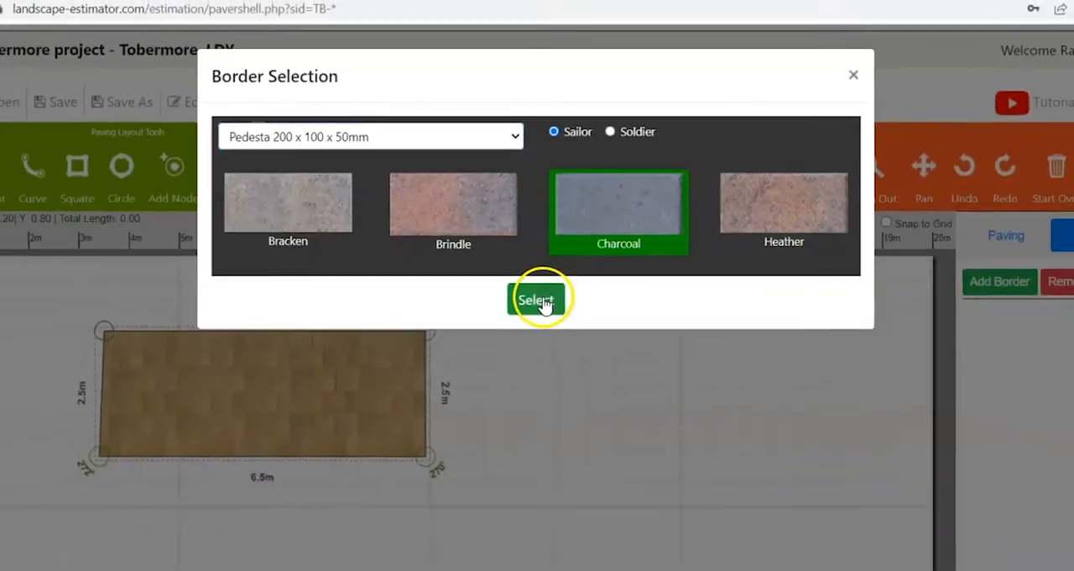
left_click(550, 353)
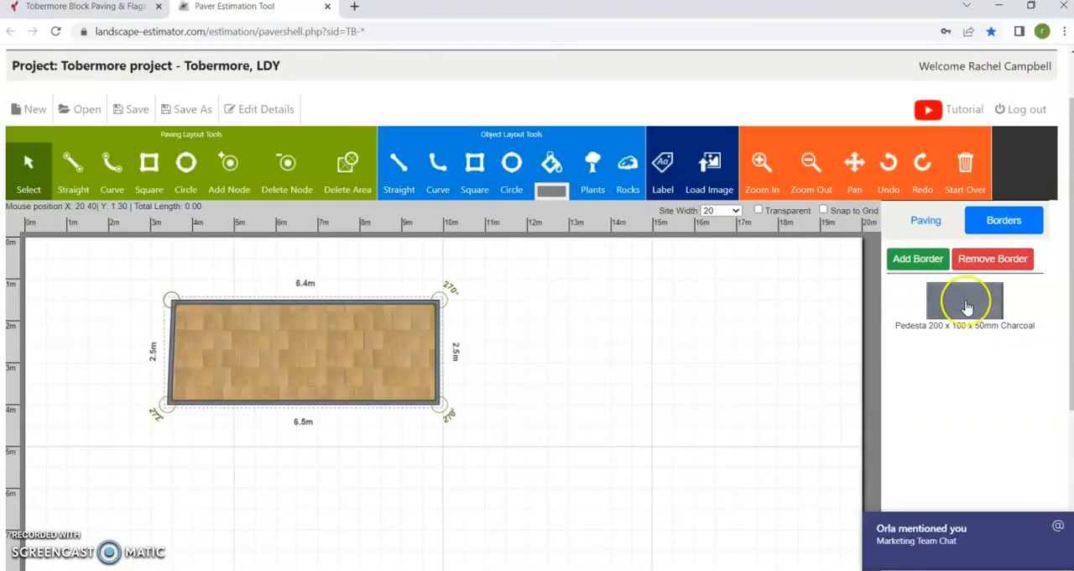
Remove the border and add a Pedesta 200 x 100 x 50mm Charcoal border in the Soldier orientation.
left_click(974, 262)
left_click(932, 262)
left_click(598, 196)
left_click(593, 133)
left_click(530, 274)
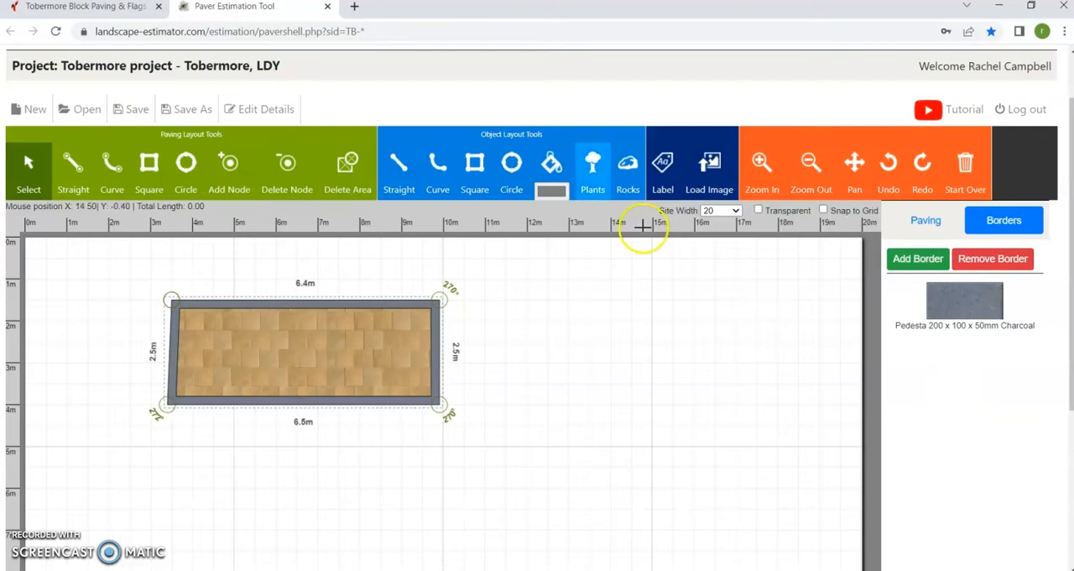
Check the project name, city, county and postal code in the project details and save them.
left_click(227, 110)
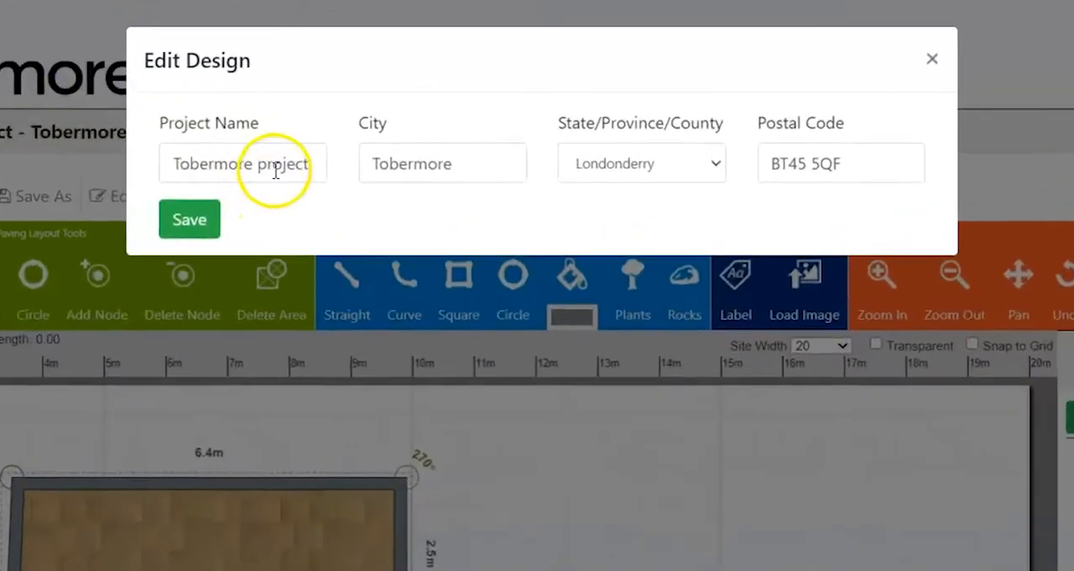
left_click(335, 158)
left_click(438, 159)
left_click(624, 168)
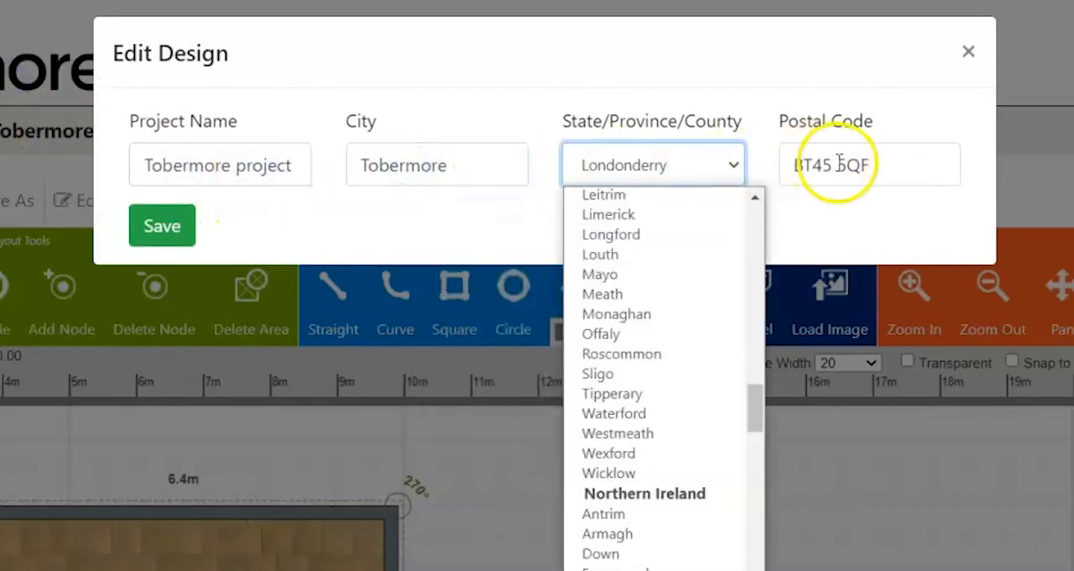
left_click(815, 165)
left_click(181, 227)
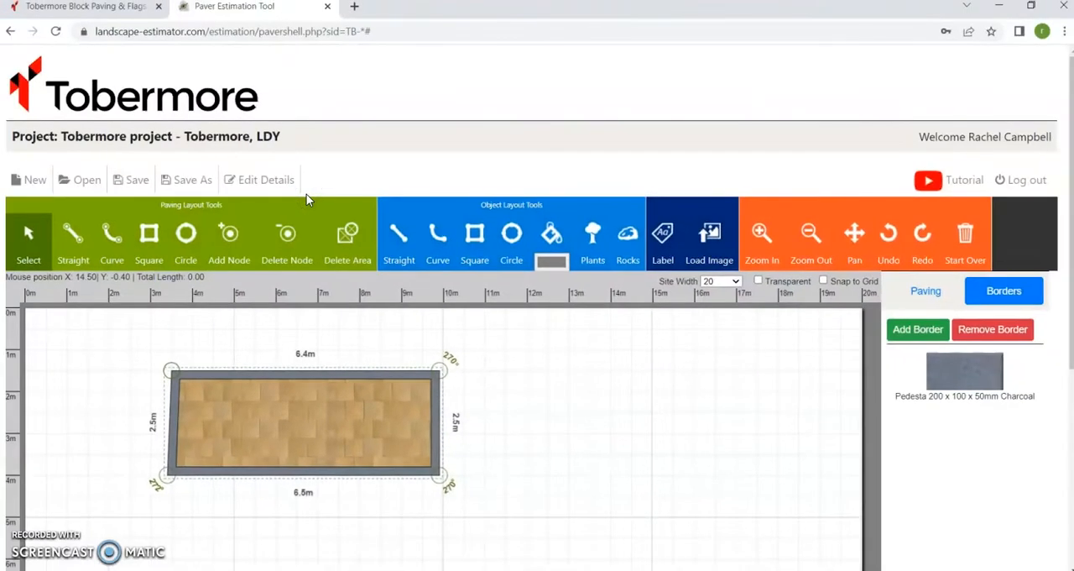
left_click(304, 190)
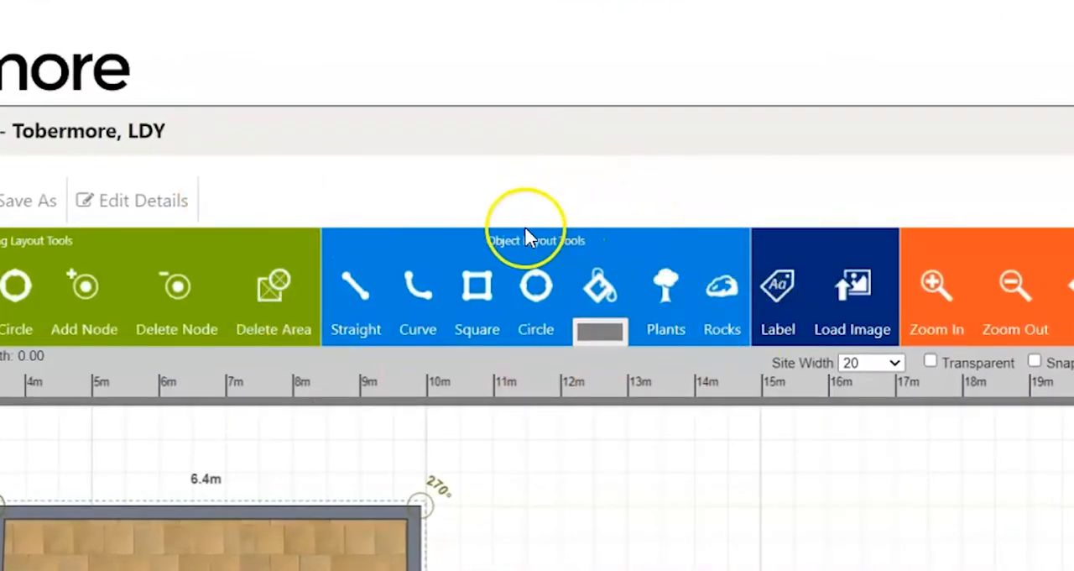
Draw a square object about 1.6 m by 1.5 m inside the paved area and colour it green.
left_click(476, 284)
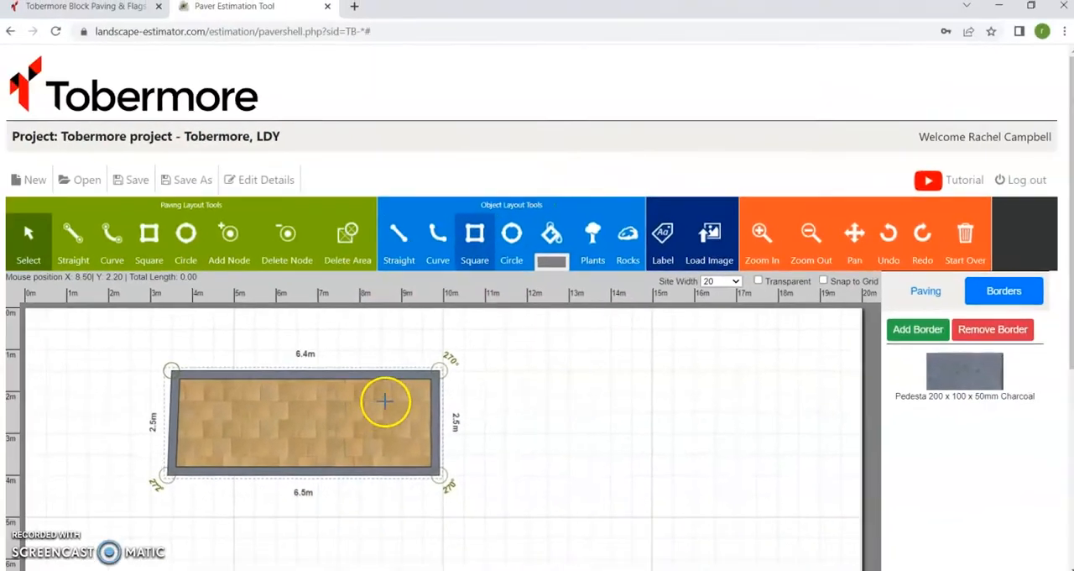
left_click_drag(344, 398, 415, 454)
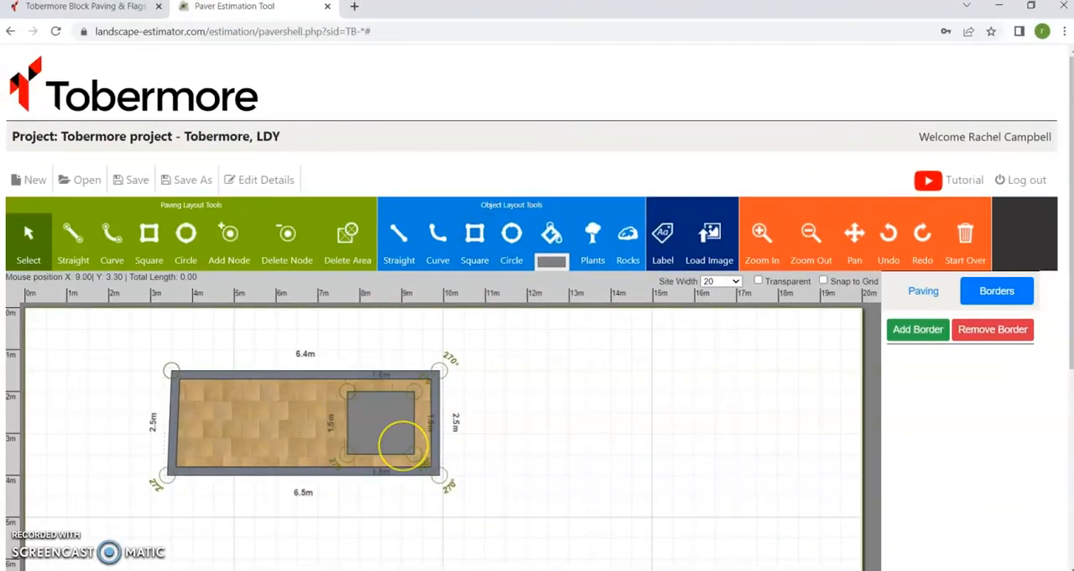
left_click(548, 262)
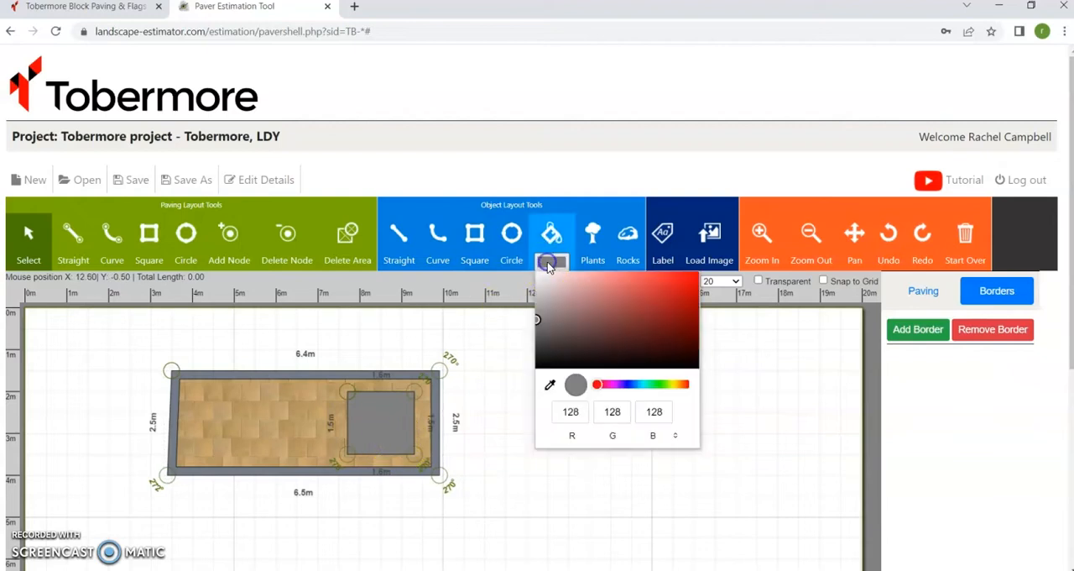
left_click(662, 385)
left_click(600, 301)
left_click(586, 428)
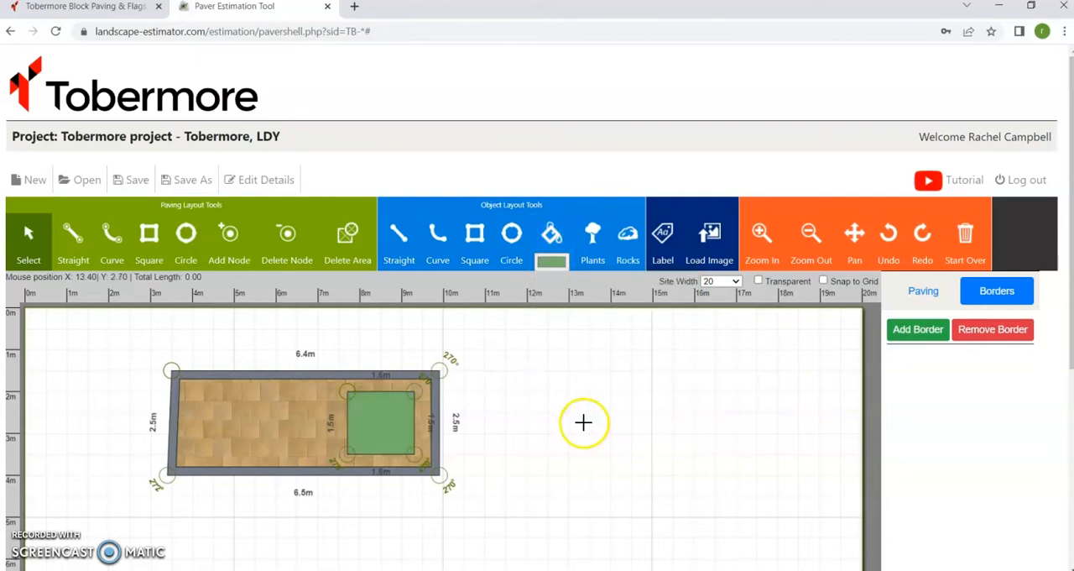
Label the green square object "Shed".
left_click(667, 258)
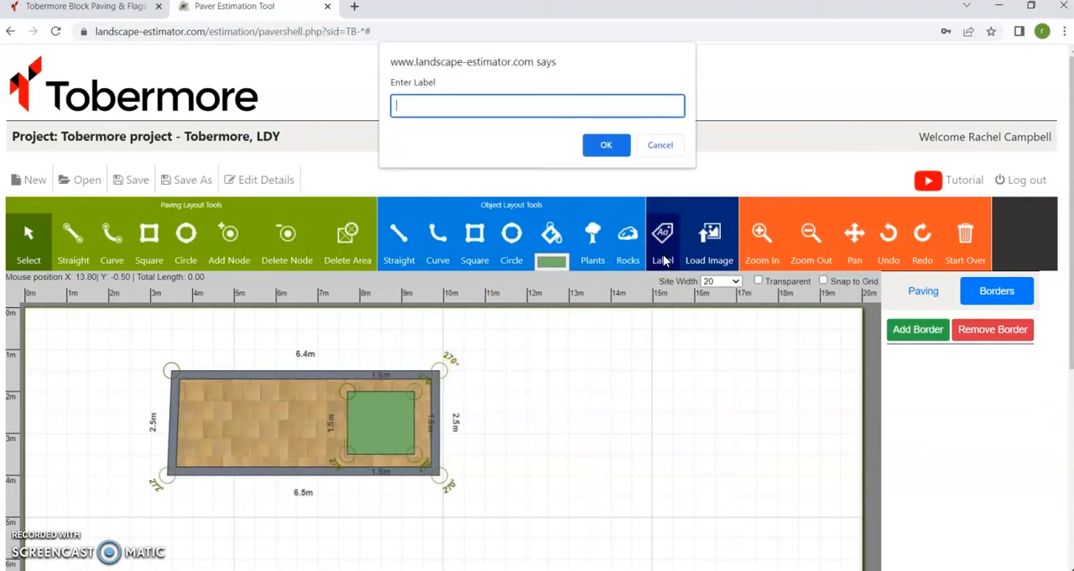
type("Shed")
key("Return")
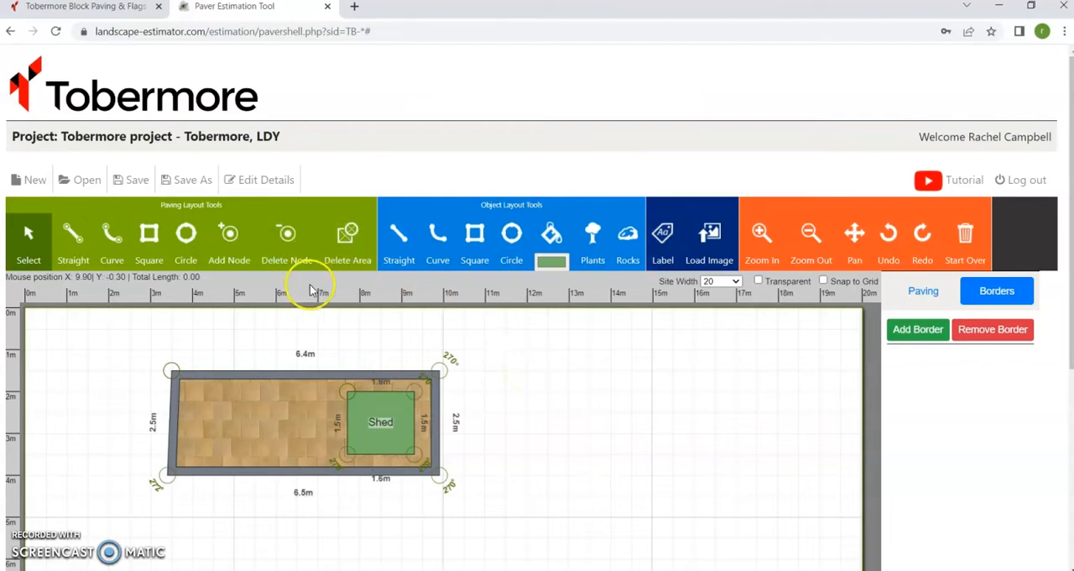
Draw a straight paving line from the patio's shed-side edge, with segments of about 2.8 m and 2.1 m.
left_click(74, 246)
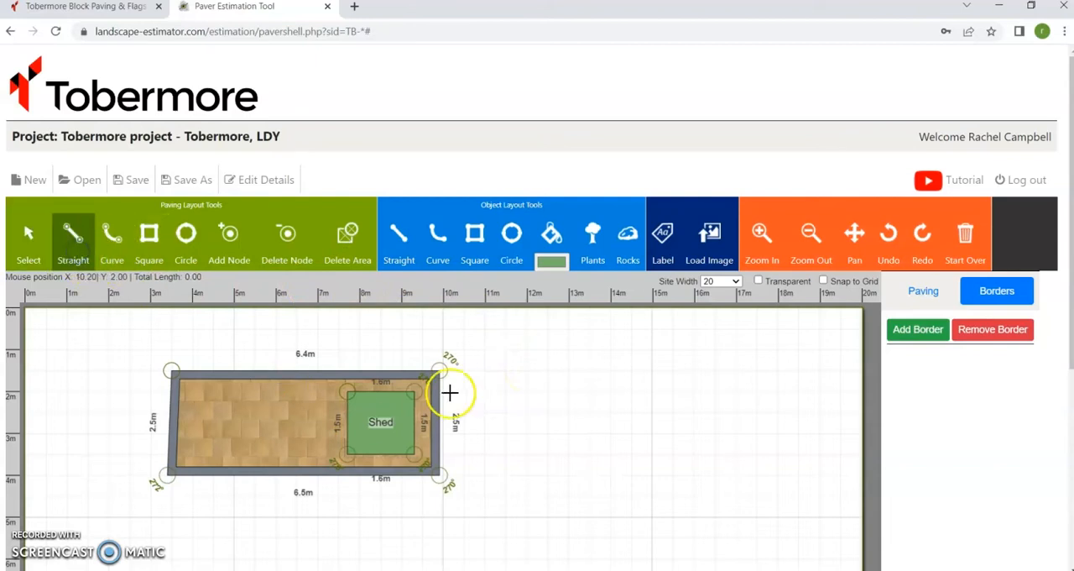
left_click(444, 396)
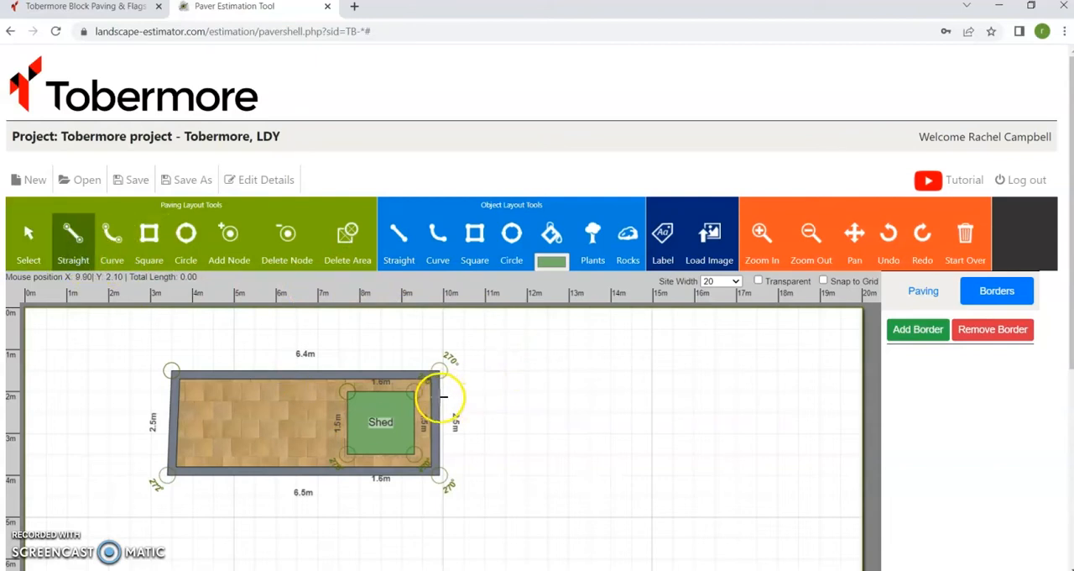
left_click(558, 396)
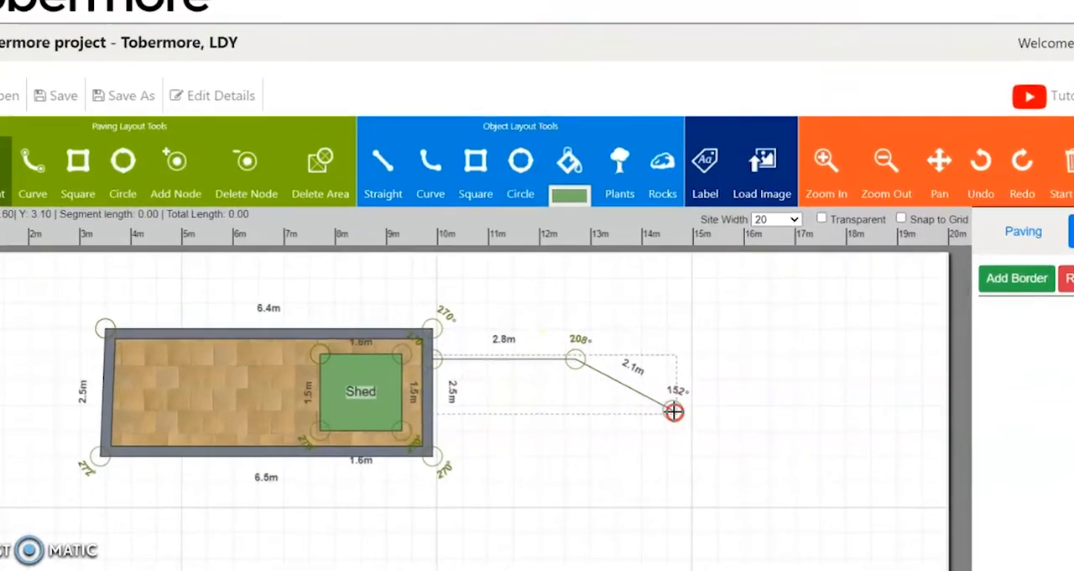
Convert the two-segment line to a path with a thickness of 1.2.
right_click(674, 412)
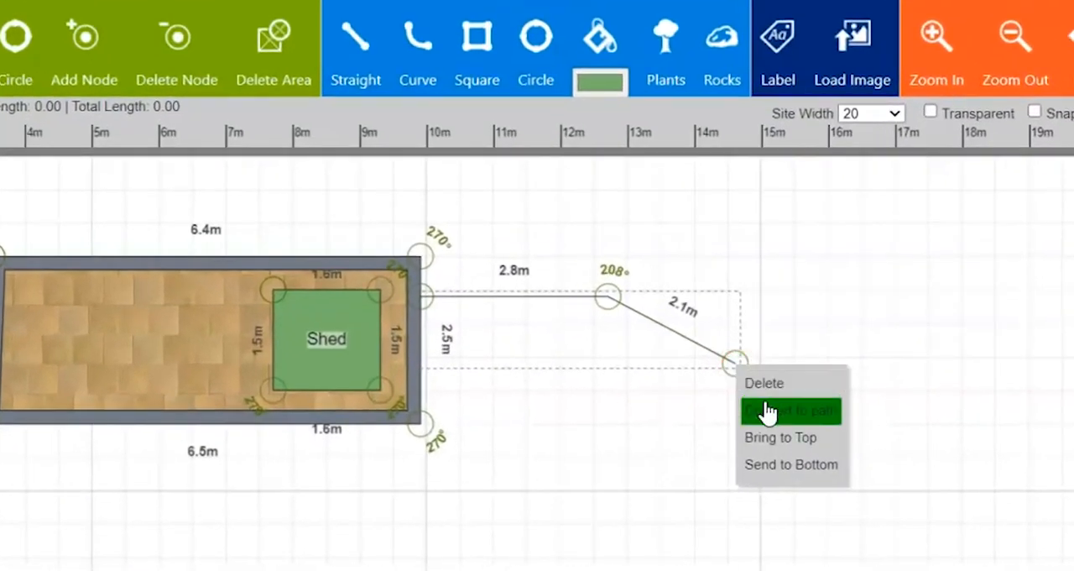
left_click(695, 442)
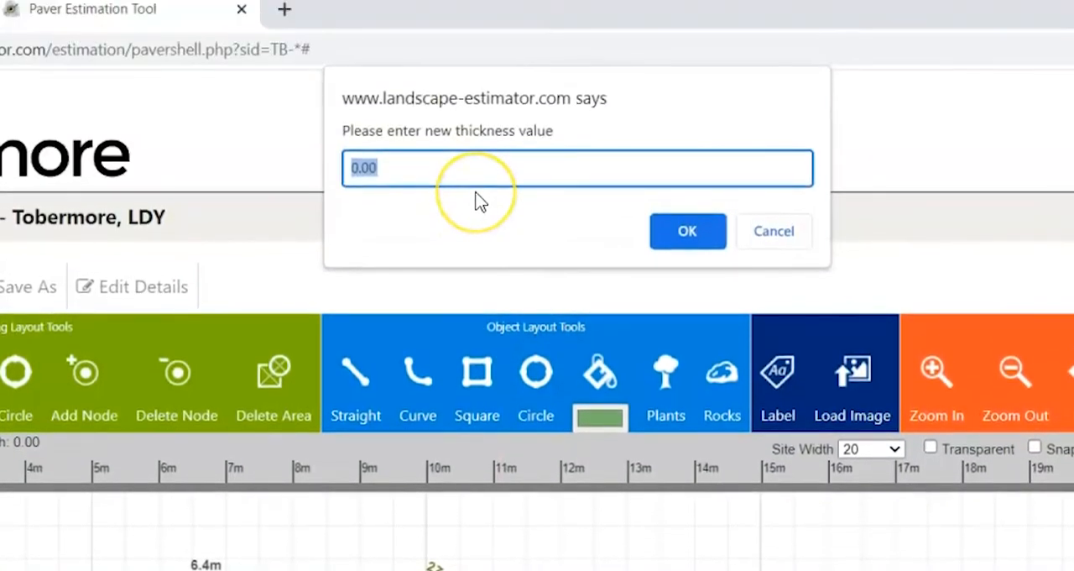
type("1.")
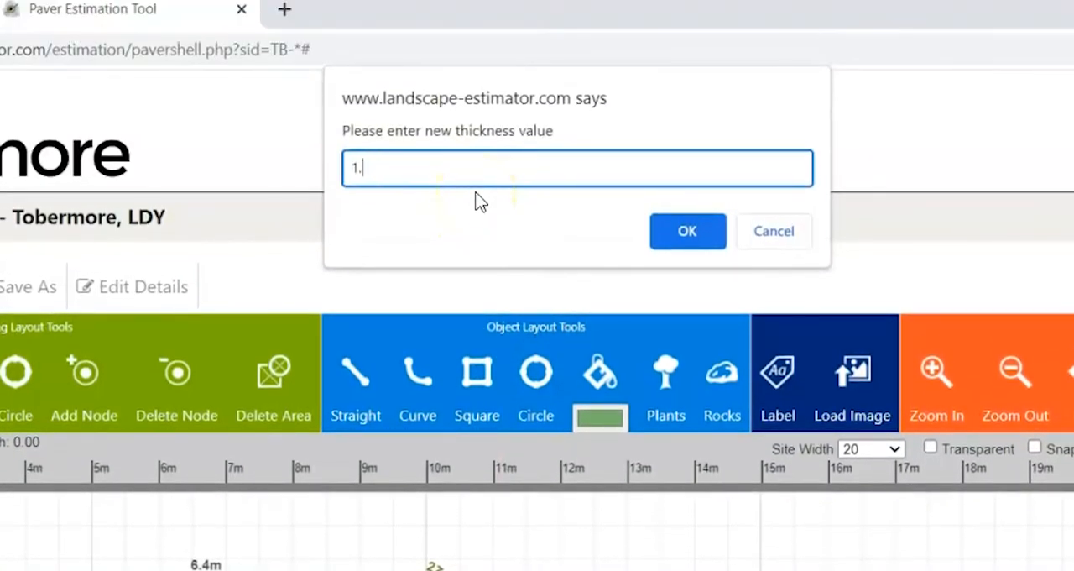
type("2")
key("Return")
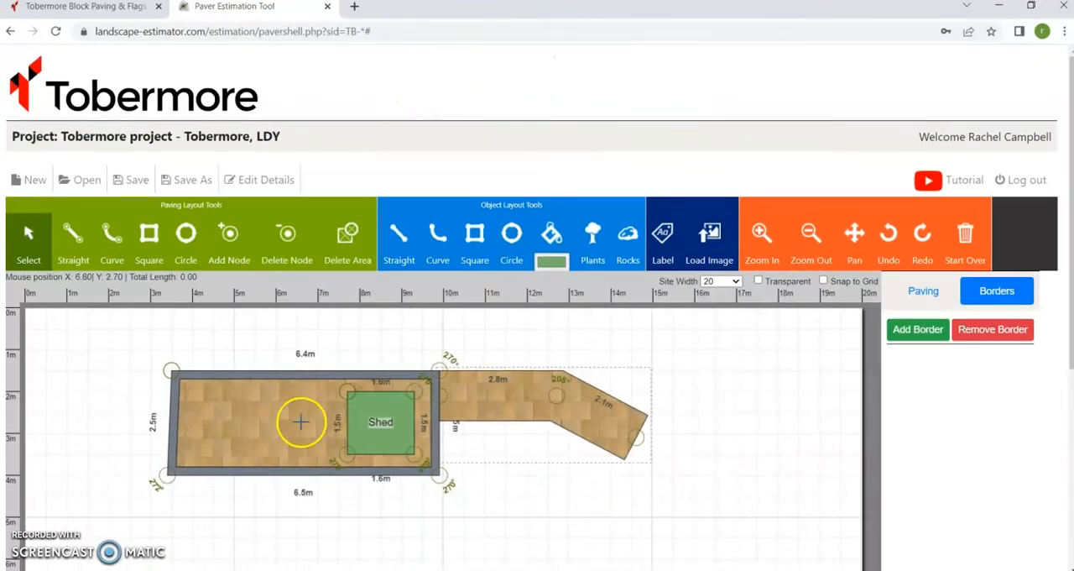
Shift the path down along the patio's shed-side edge and pave it with Shannon 208 x 173 x 50mm in Charcoal.
left_click_drag(498, 395, 499, 422)
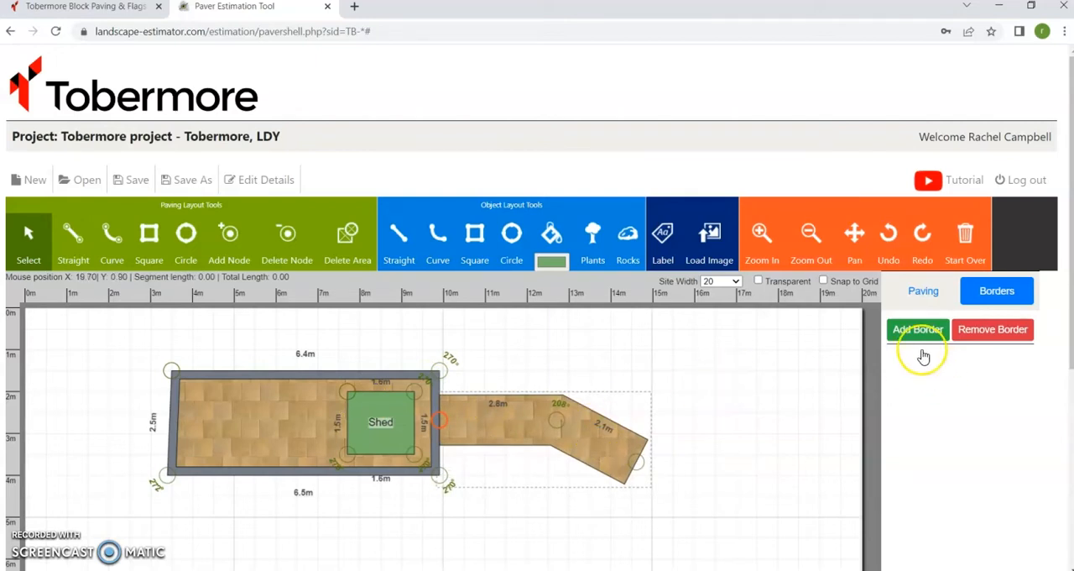
left_click(925, 294)
left_click(919, 329)
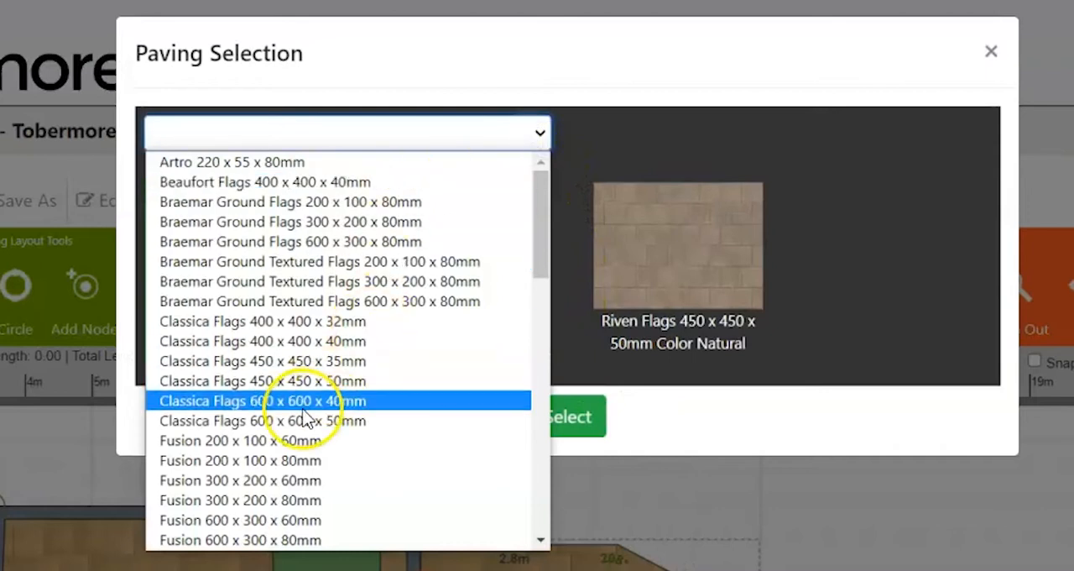
scroll(308, 412, "down", 8)
left_click(269, 399)
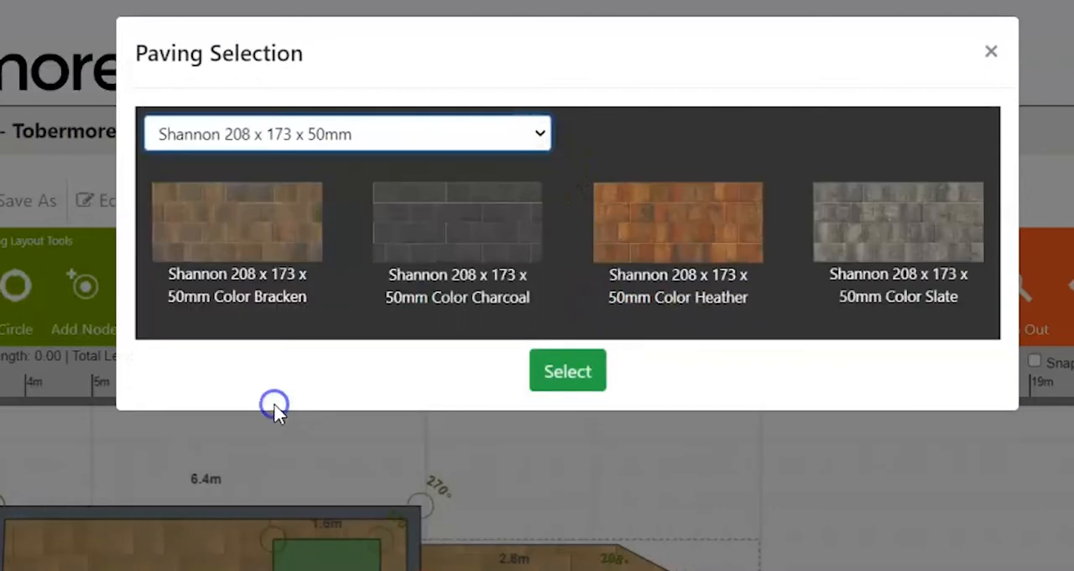
left_click(485, 243)
left_click(561, 377)
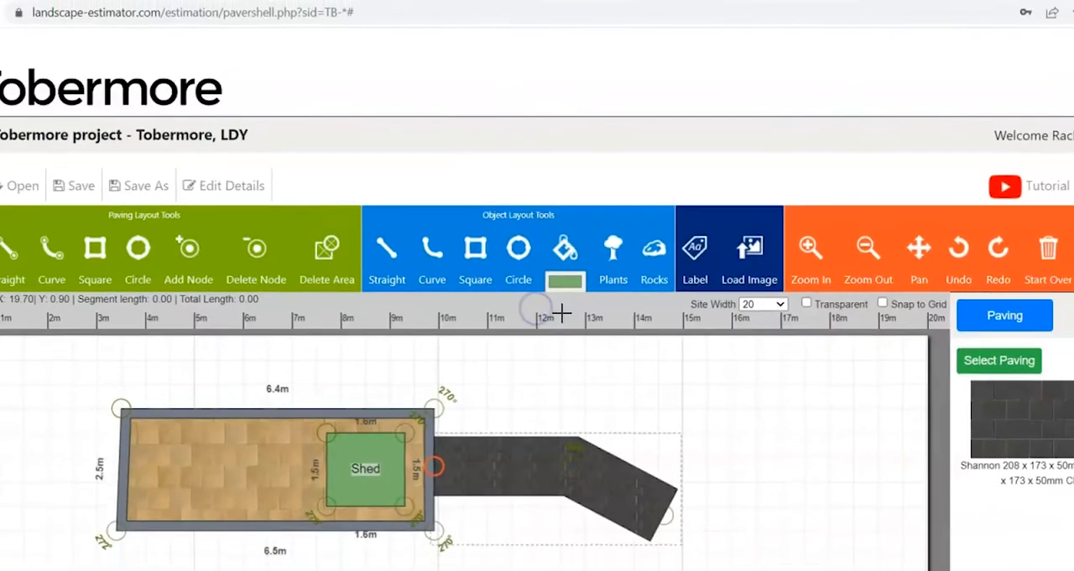
Add a Soldier border of Sienna 208 x 173 x 50mm in Silver around the path.
scroll(923, 251, "down", 1)
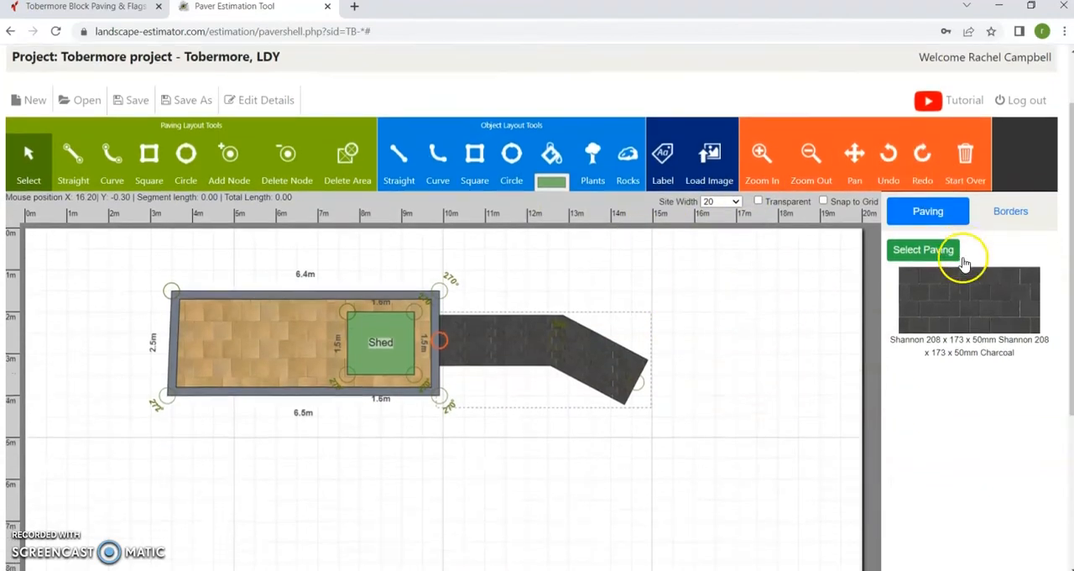
left_click(1010, 219)
left_click(902, 193)
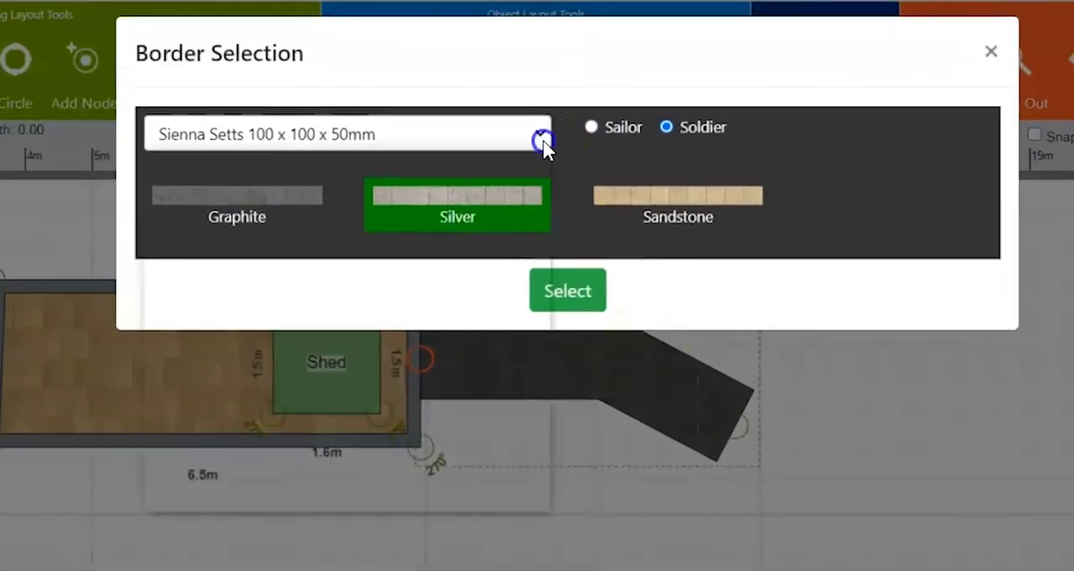
left_click(529, 135)
left_click(275, 288)
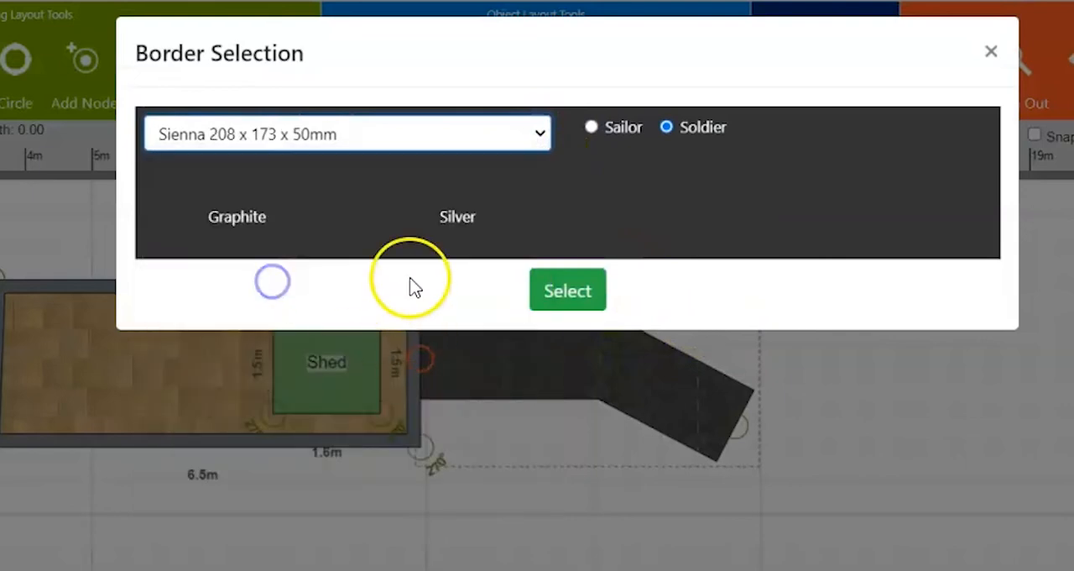
left_click(442, 206)
left_click(552, 409)
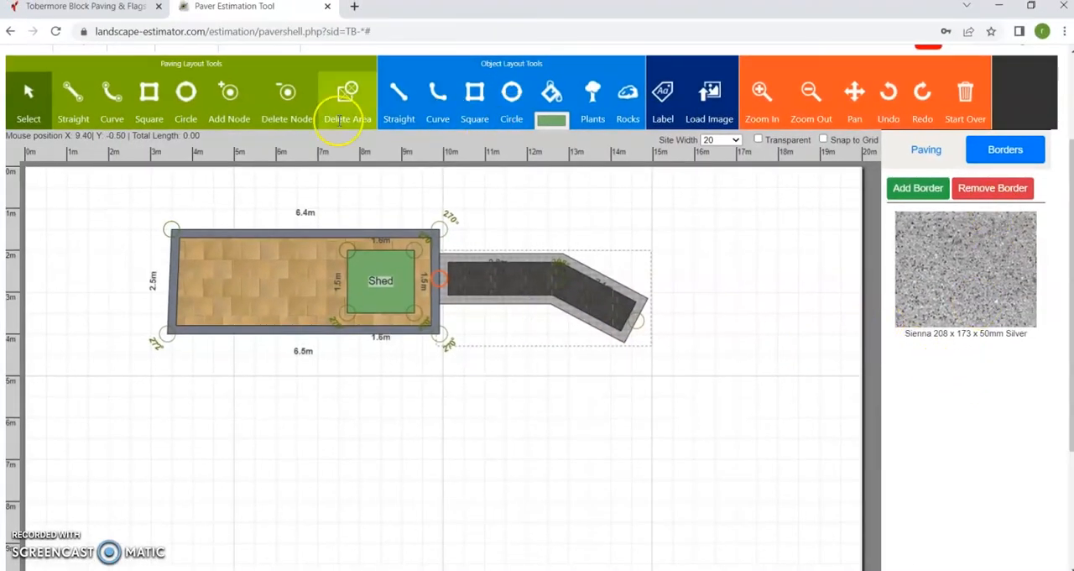
Draw a circular paving area with a radius of about 1.7 m at the path's free end.
left_click(185, 94)
left_click_drag(669, 357, 714, 405)
mouse_move(682, 370)
left_mouse_down()
mouse_move(700, 372)
mouse_move(691, 362)
left_mouse_up()
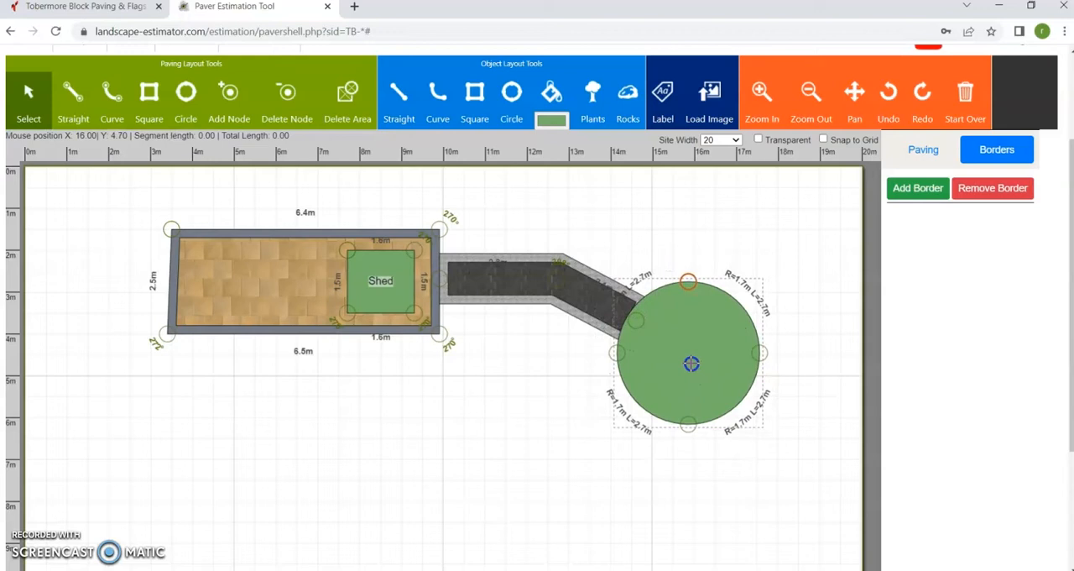
left_click(717, 201)
Pave the circular area with Mayfair Flags 450 x 450 x 35mm in Silver.
left_click(923, 153)
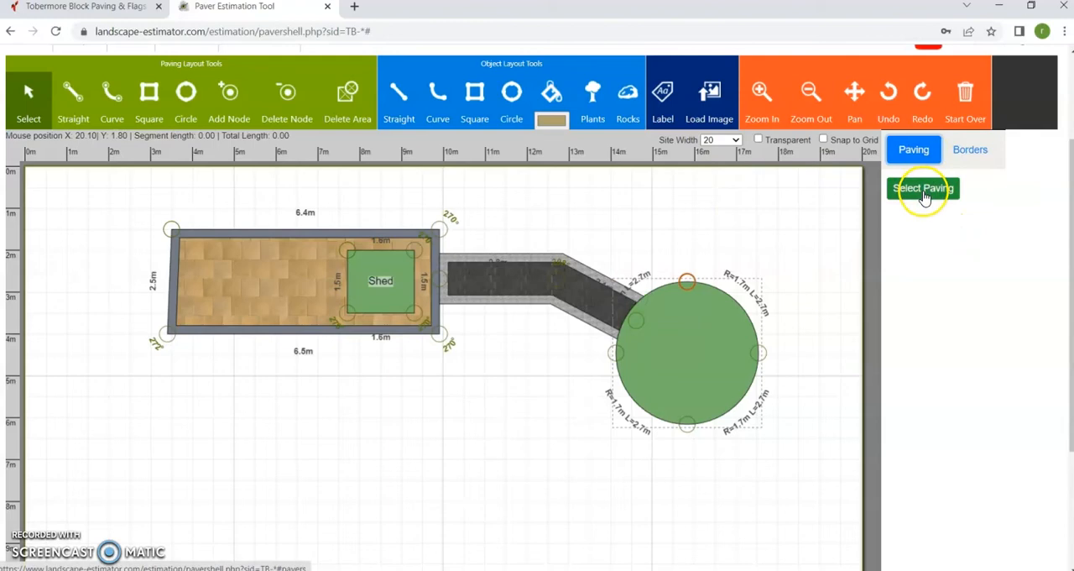
left_click(923, 190)
left_click(537, 135)
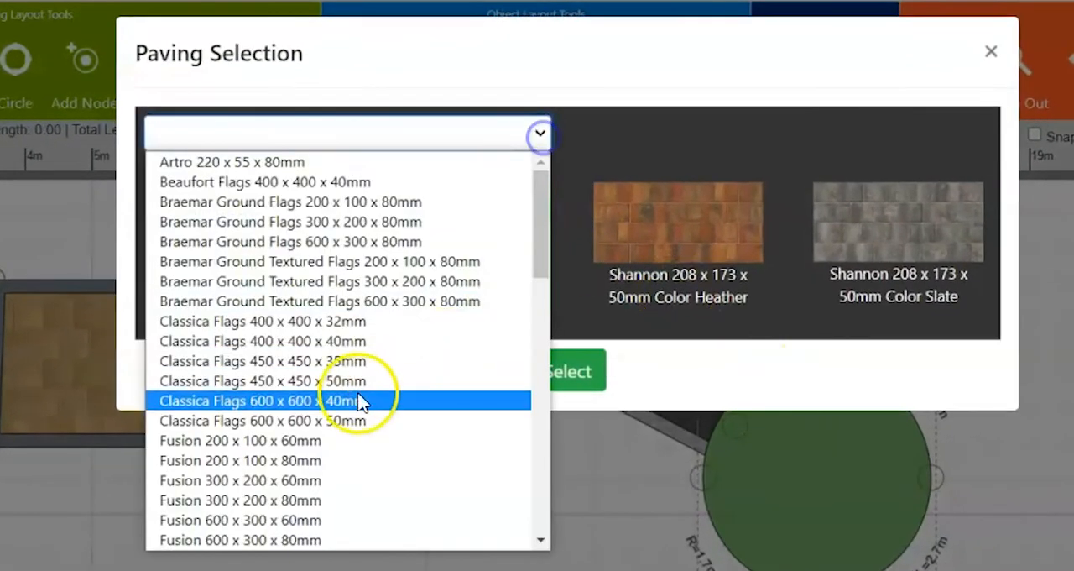
scroll(336, 407, "down", 8)
scroll(305, 419, "up", 3)
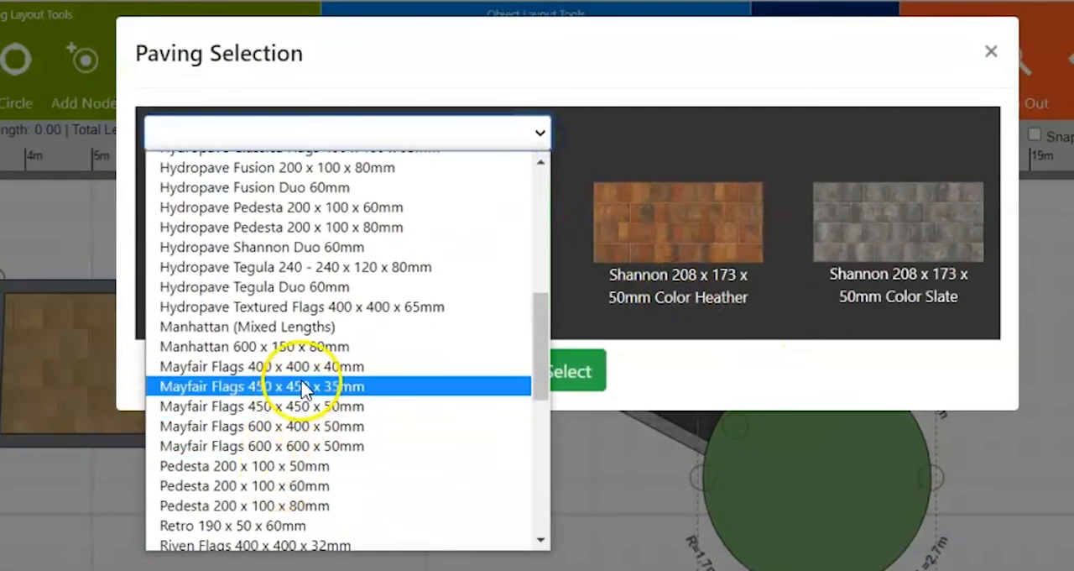
left_click(305, 386)
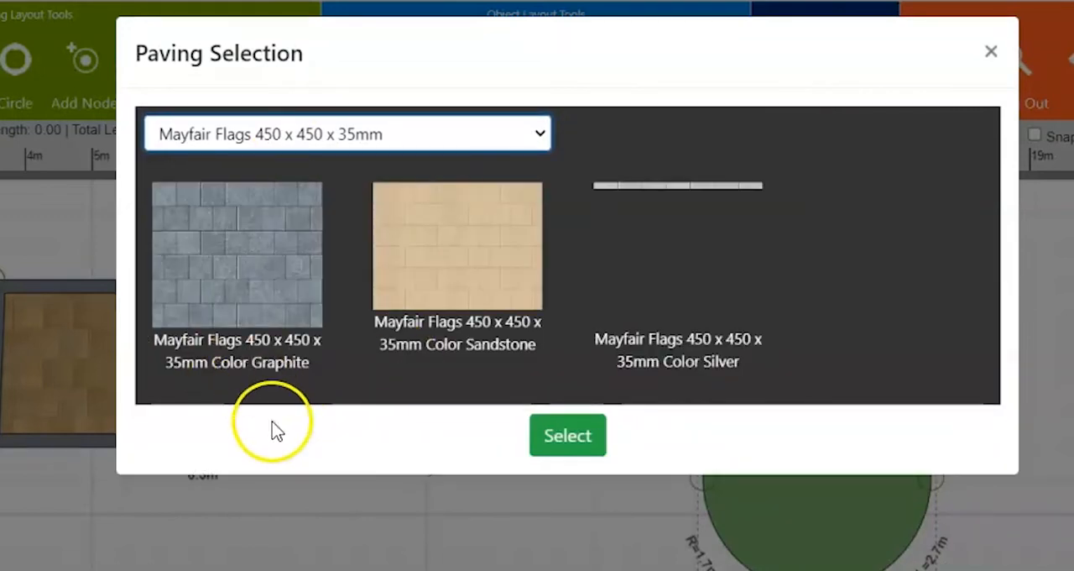
left_click(595, 361)
left_click(568, 430)
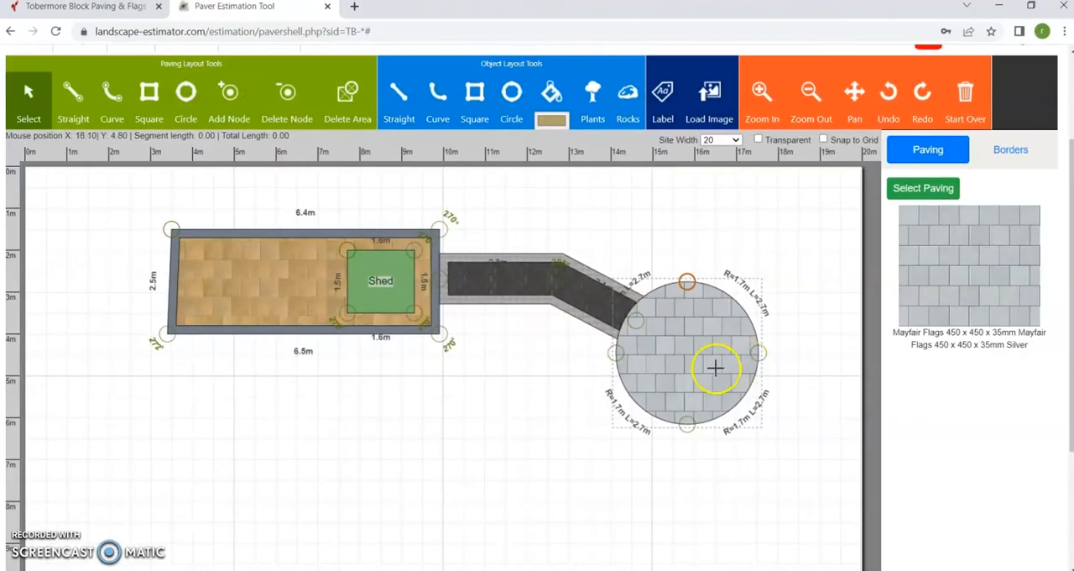
right_click(685, 367)
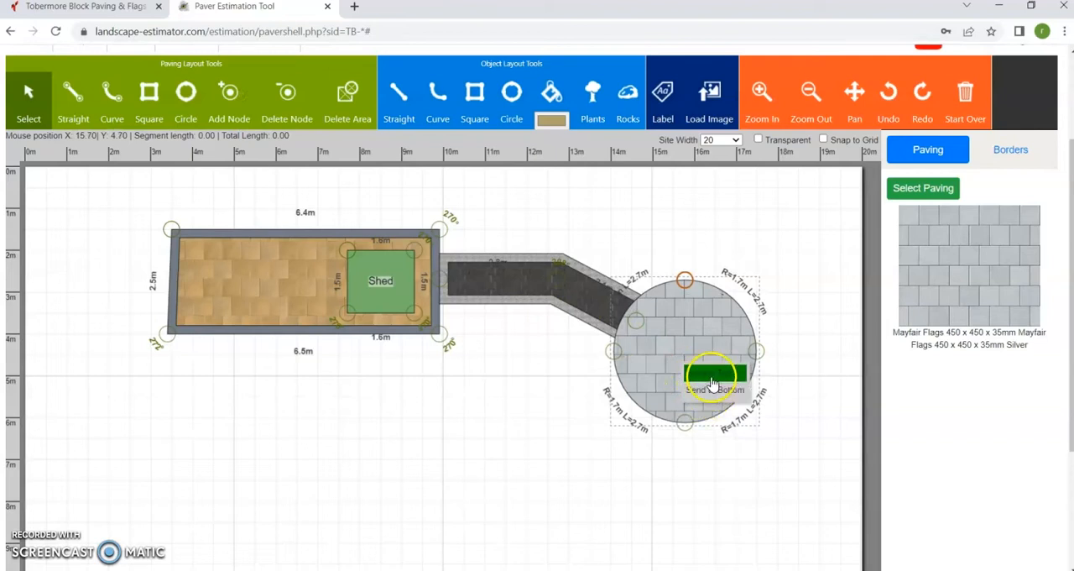
left_click(736, 476)
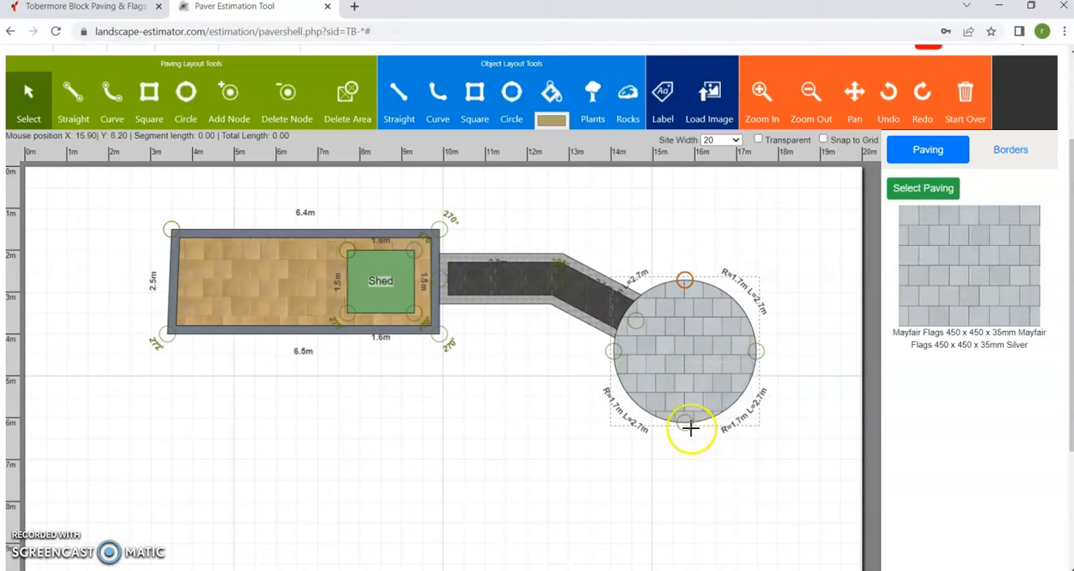
Draw a square object about 1.0 m by 0.8 m in the middle of the circular area and label it "Fire Pit".
left_click(159, 101)
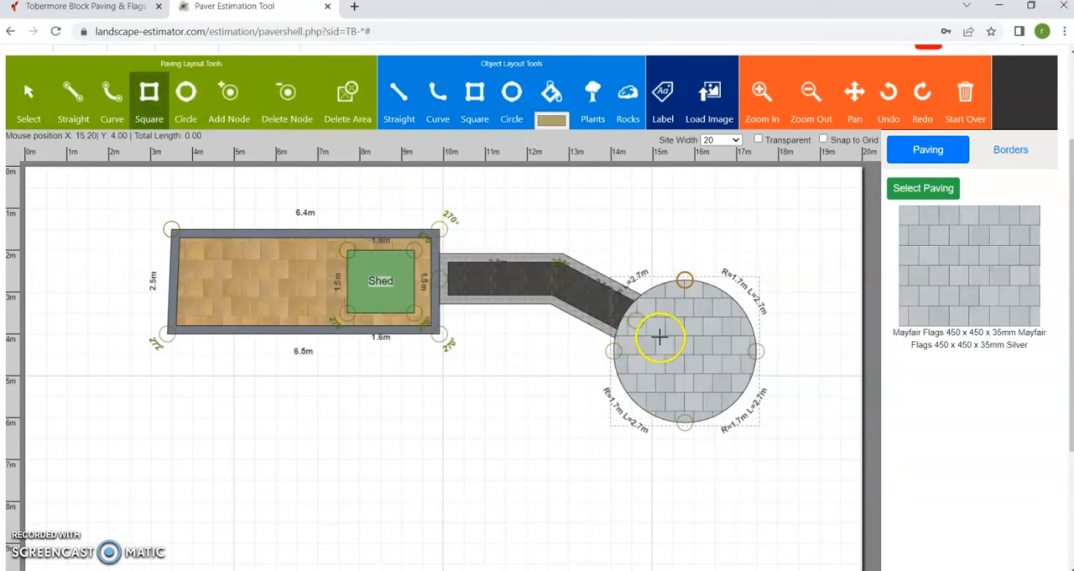
left_click_drag(665, 337, 686, 353)
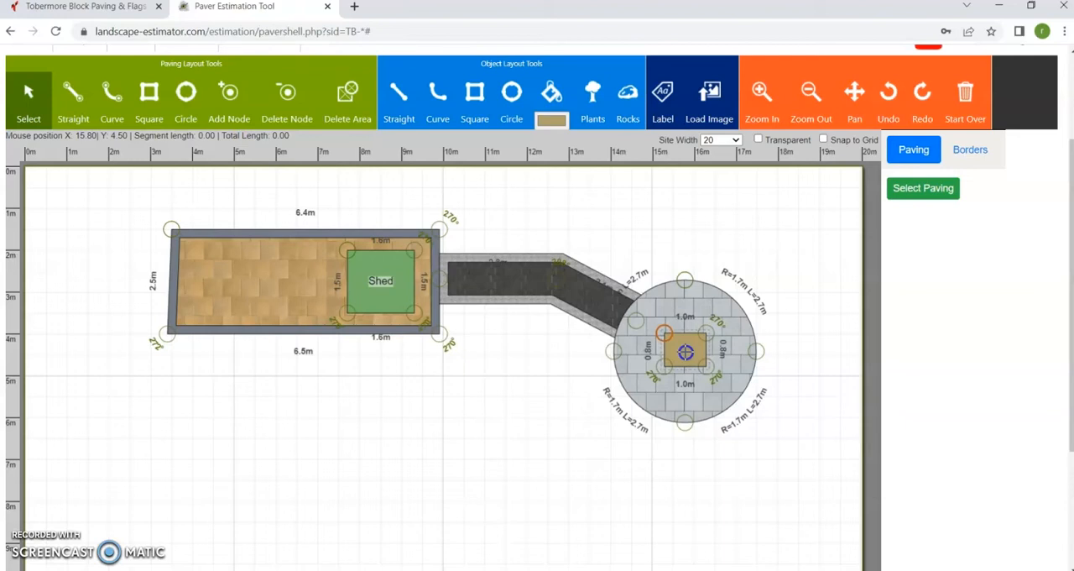
left_click(663, 103)
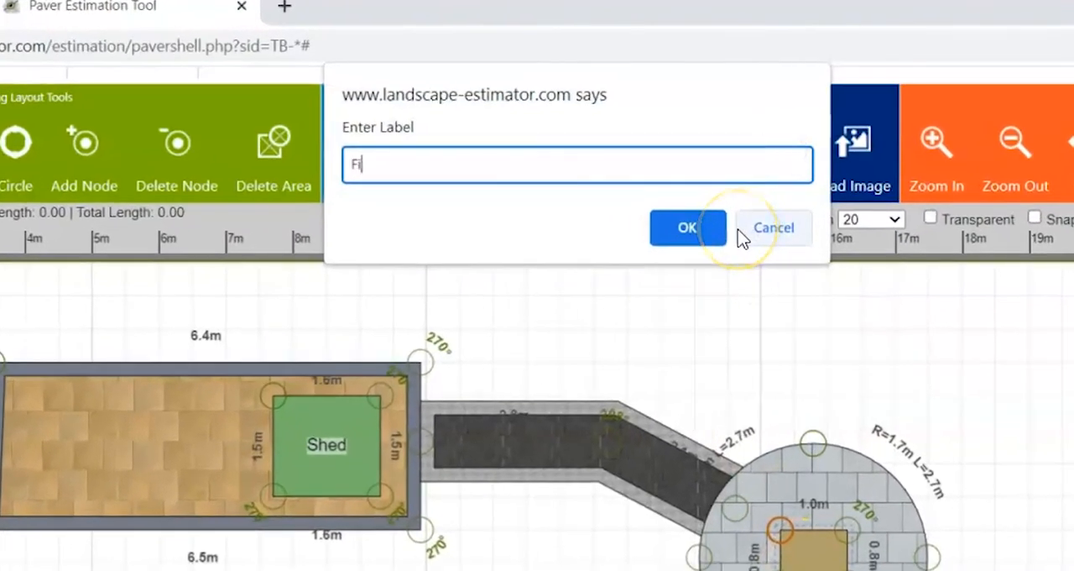
type("Fire Pit")
key("Return")
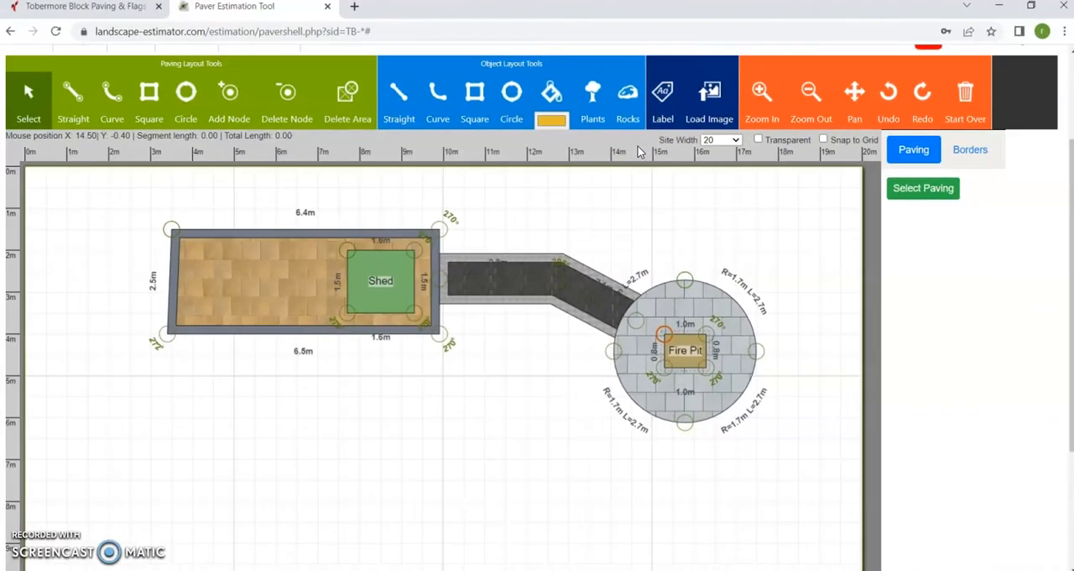
Label the large rectangular paved area "Main Patio".
left_click(300, 267)
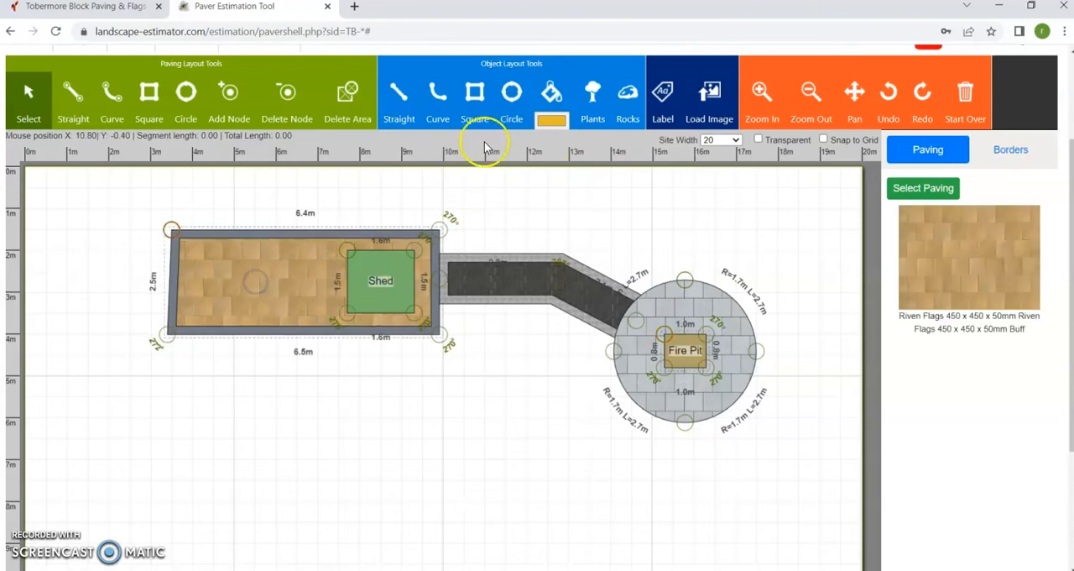
left_click(663, 102)
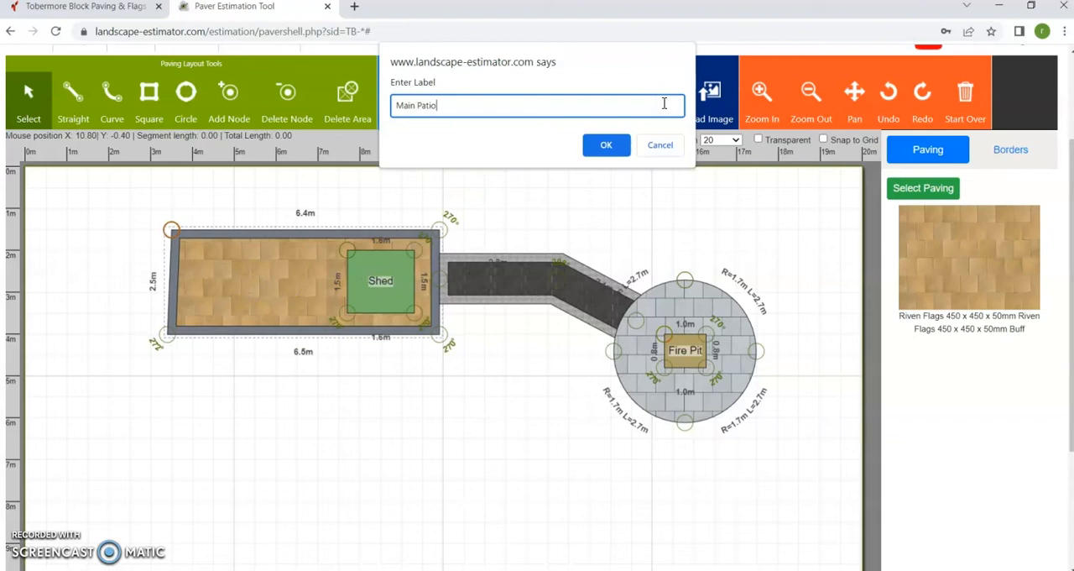
key("Return")
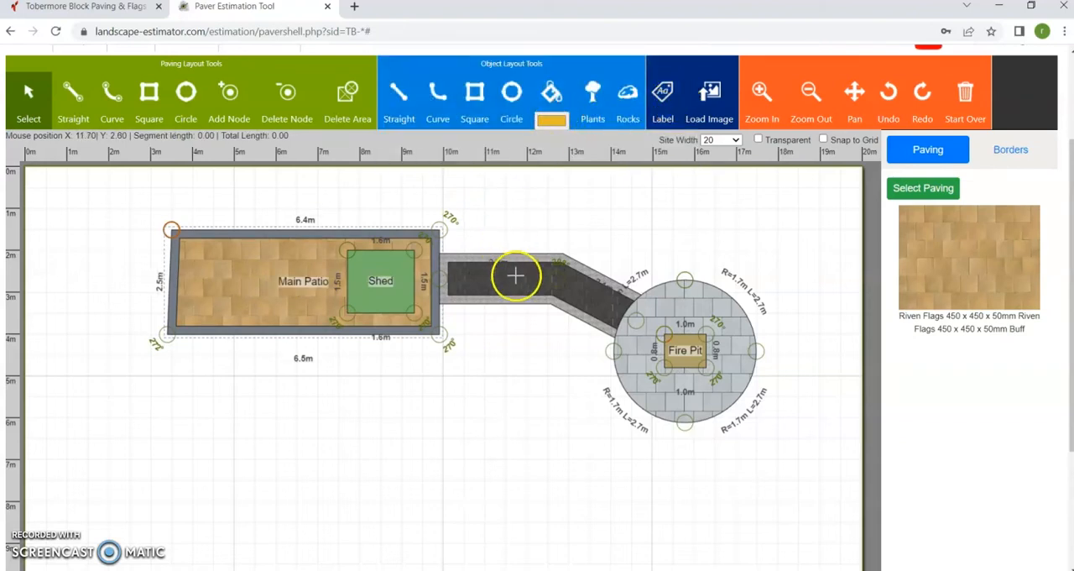
Label the paving strip between the patio and the circular area "Path".
left_click(515, 275)
left_click(663, 102)
type("Path")
key("Return")
Place three green bushes side by side along the lower-right edge of the circular area.
left_click_drag(661, 376, 804, 333)
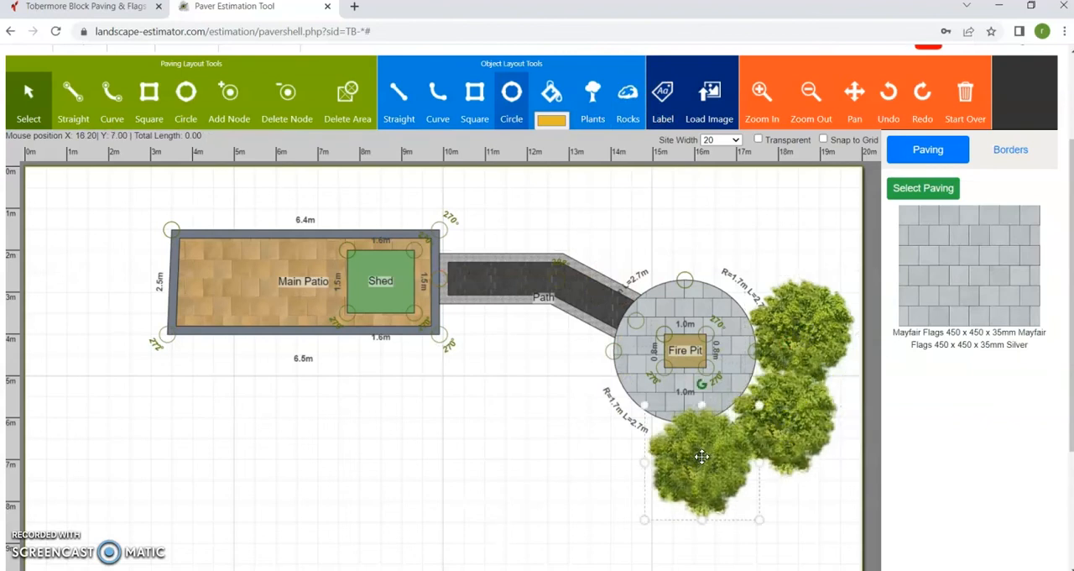
left_click_drag(760, 405, 725, 439)
left_click_drag(688, 474, 707, 447)
left_click(766, 438)
left_click_drag(728, 480, 771, 438)
left_click_drag(801, 399, 777, 369)
left_click(778, 356)
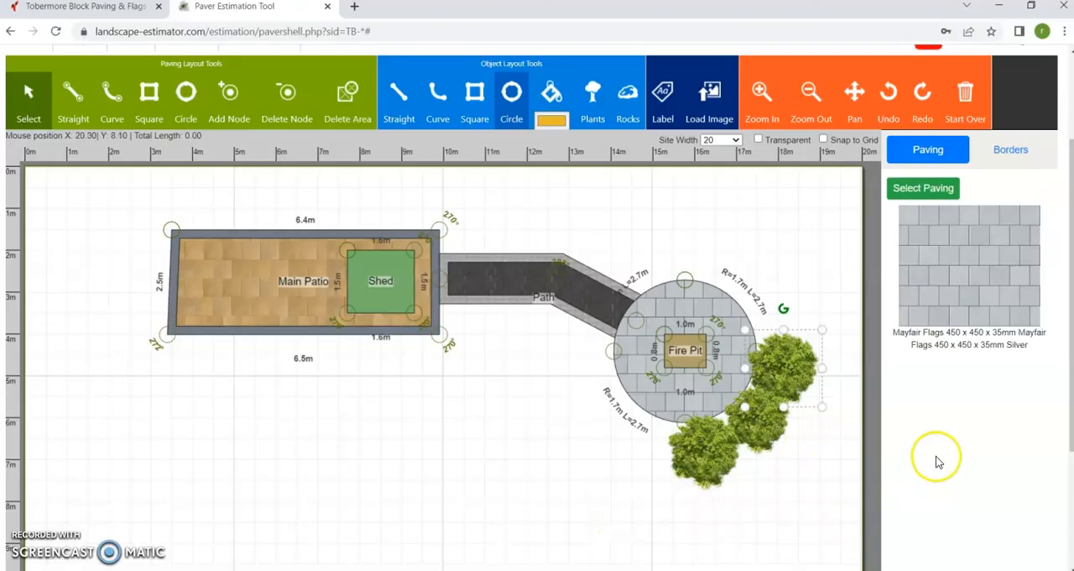
Save the project and review the area quantities, material totals and object area totals below the plan.
scroll(938, 462, "up", 2)
left_click(126, 186)
scroll(932, 363, "down", 1)
scroll(931, 363, "down", 5)
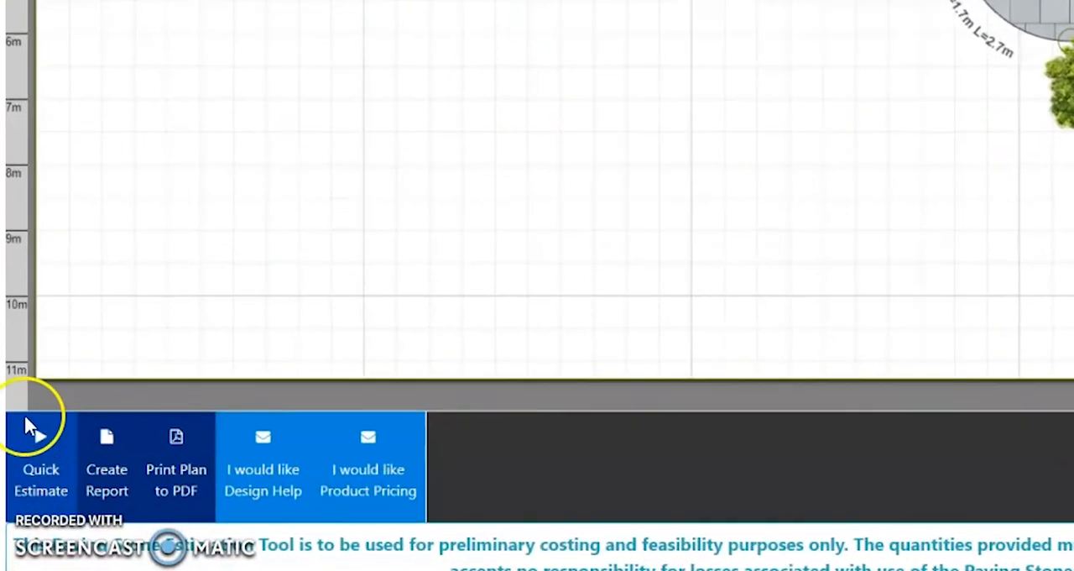
left_click(32, 486)
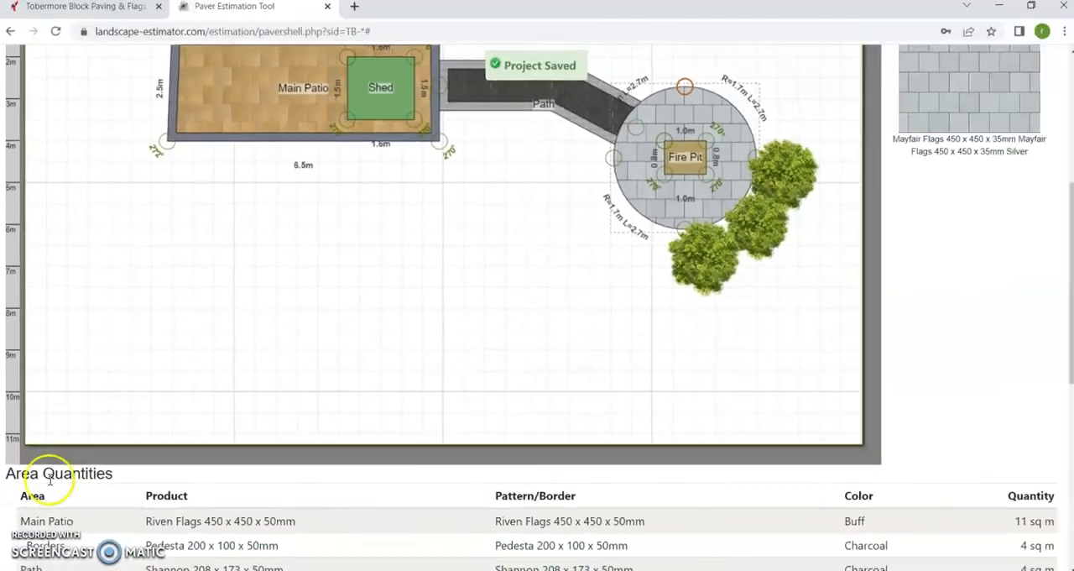
scroll(292, 374, "down", 5)
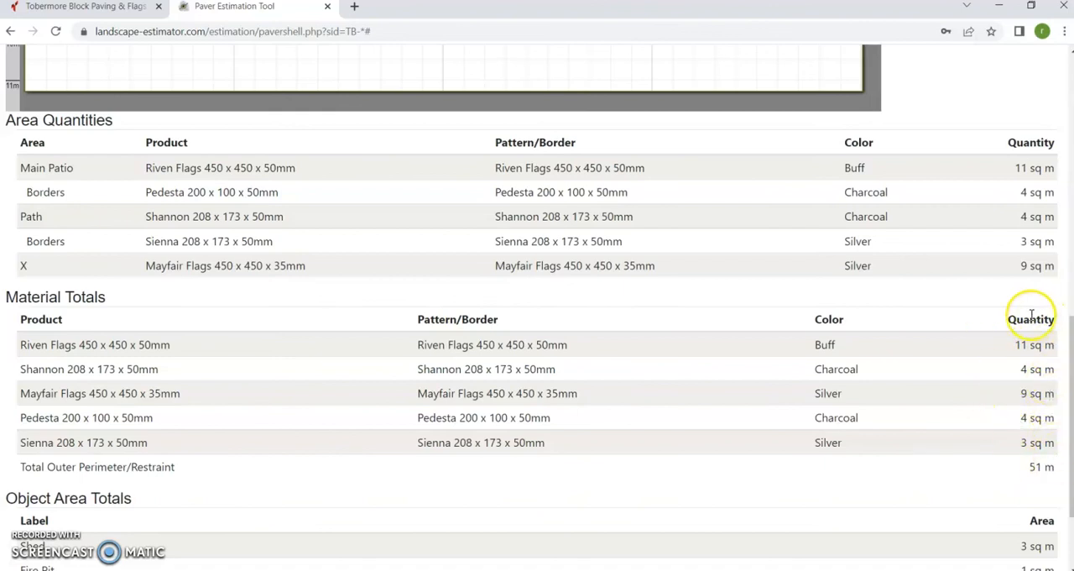
scroll(421, 440, "down", 2)
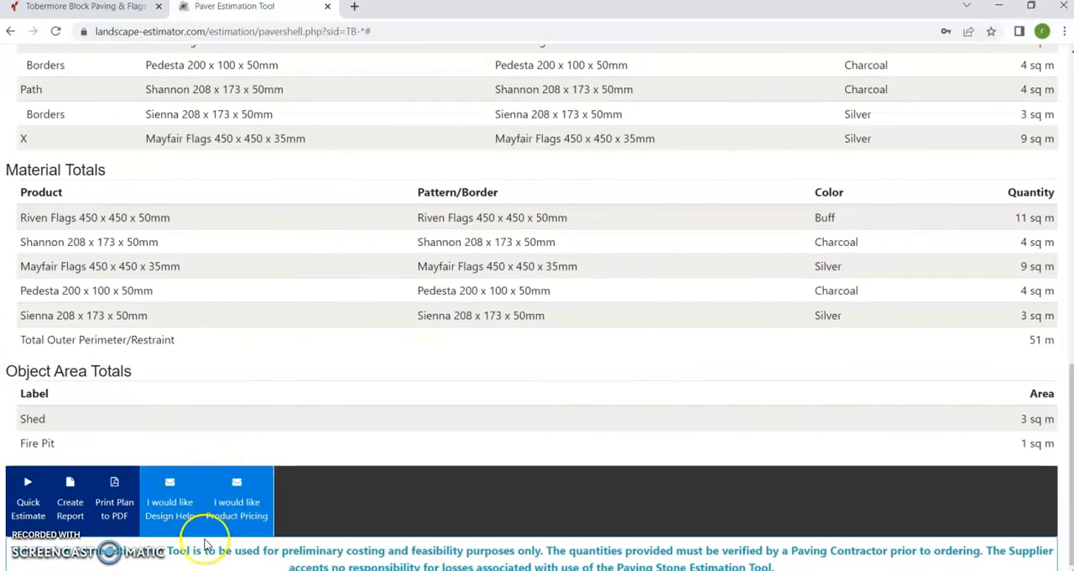
scroll(513, 506, "up", 15)
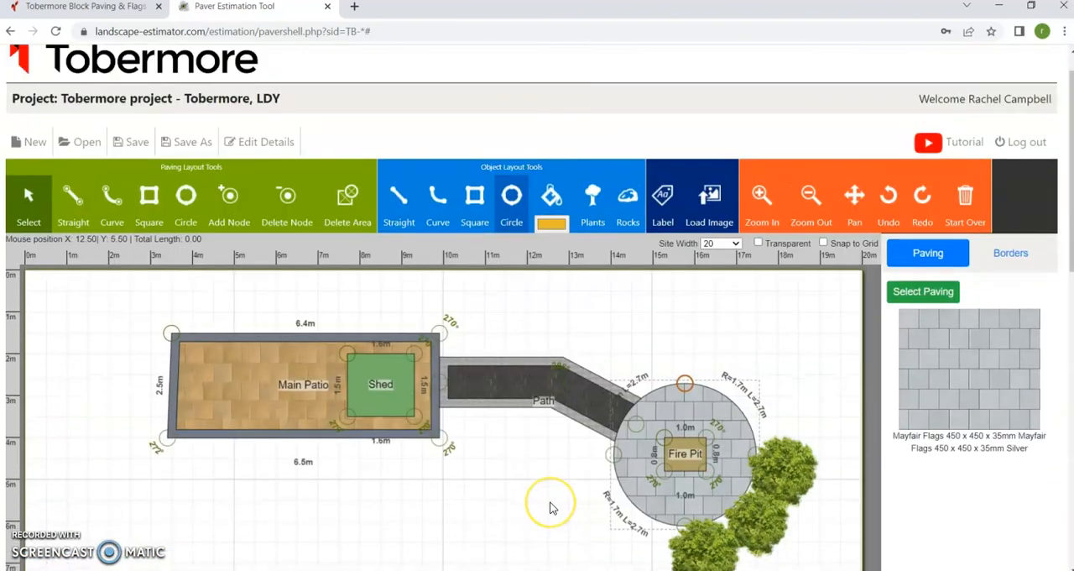